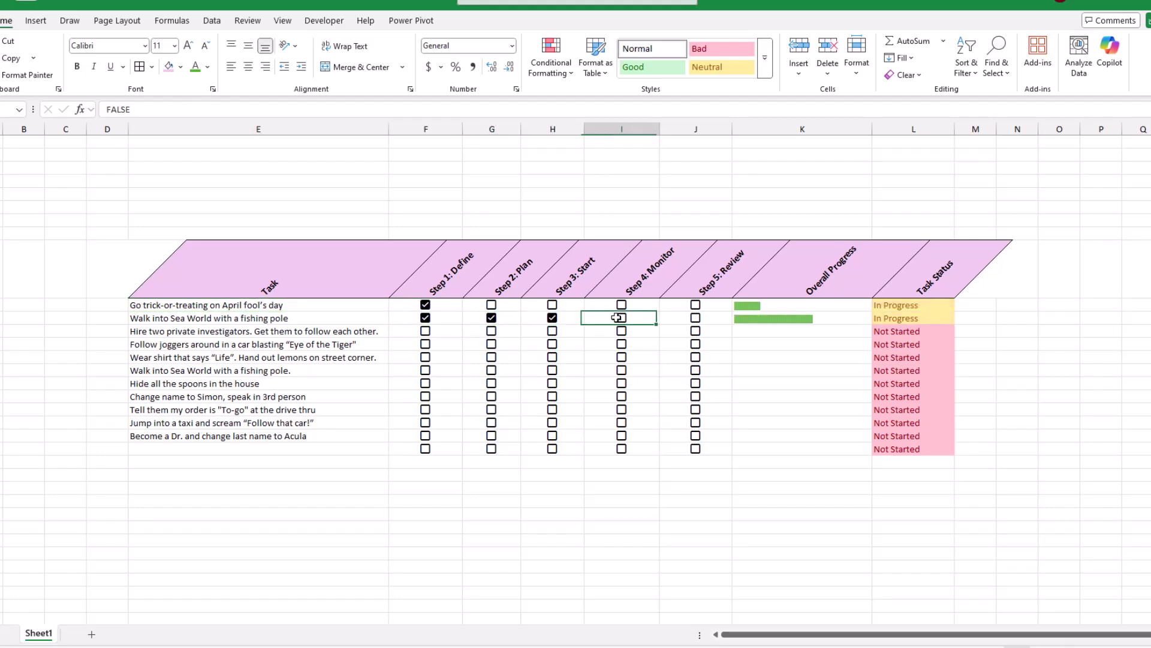
# Step: Tick the second task's last step and all five Wear shirt steps so it reads Complete
pyautogui.click(695, 317)
pyautogui.click(425, 357)
pyautogui.click(492, 357)
pyautogui.click(552, 357)
pyautogui.click(622, 357)
pyautogui.click(696, 357)
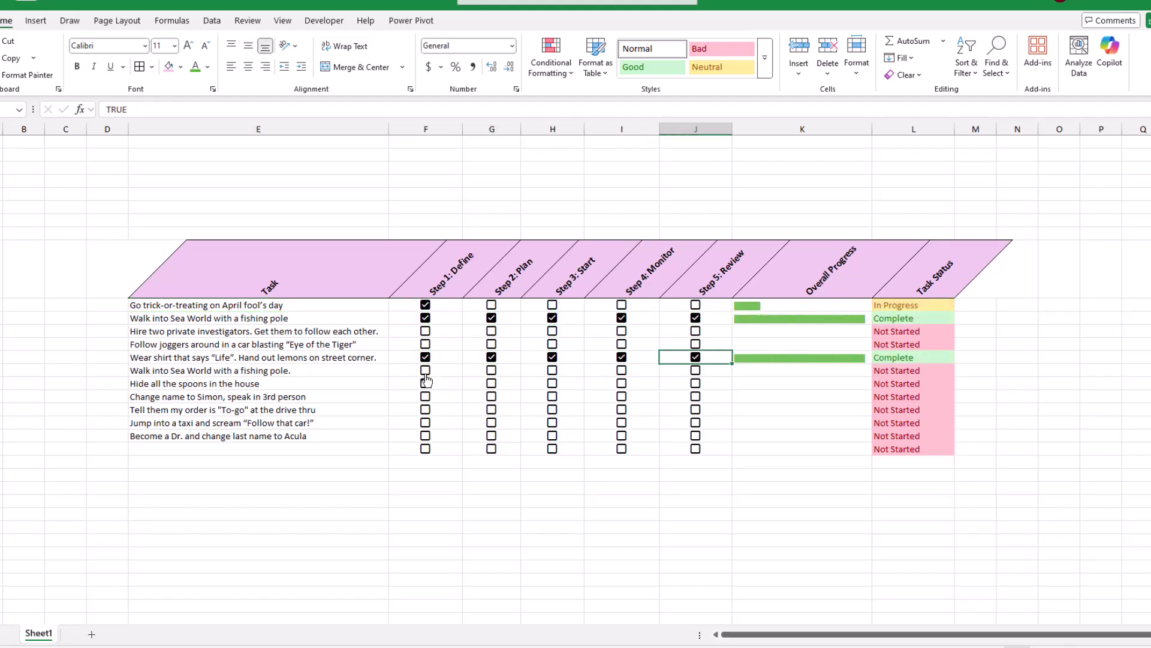
# Step: Tick three Sea World steps and four Simon steps so both show In Progress
pyautogui.click(425, 370)
pyautogui.click(491, 370)
pyautogui.click(552, 370)
pyautogui.click(425, 396)
pyautogui.click(492, 396)
pyautogui.click(551, 396)
pyautogui.click(621, 396)
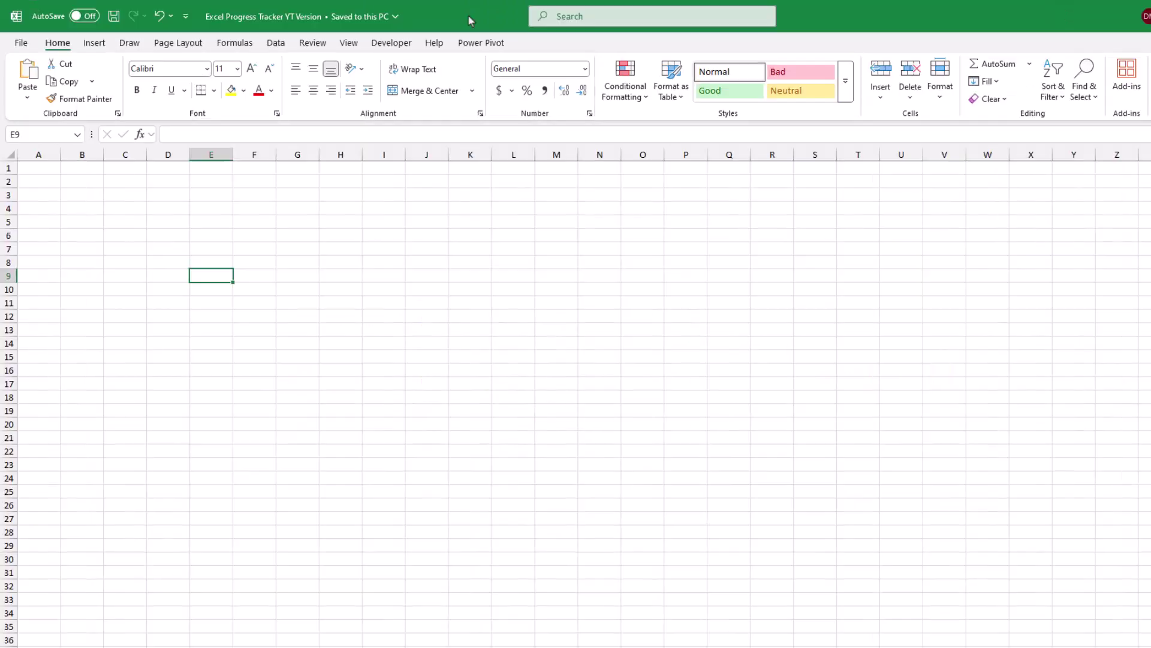
# Step: Enter headers Task, Step 1: Define, Step 2: Plan, Step 3: Start, Step 4: Monitor in E9:I9
pyautogui.write('Task')
pyautogui.press('Tab')
pyautogui.write('Ste')
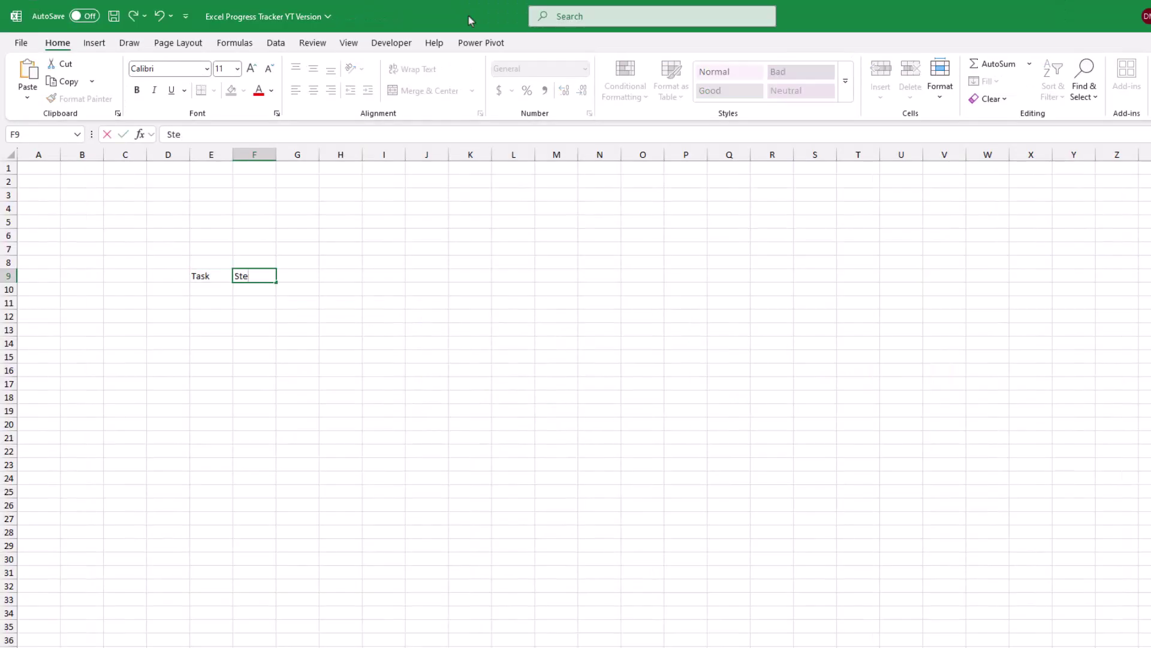
pyautogui.write('p 1: Define')
pyautogui.press('Tab')
pyautogui.write('Step')
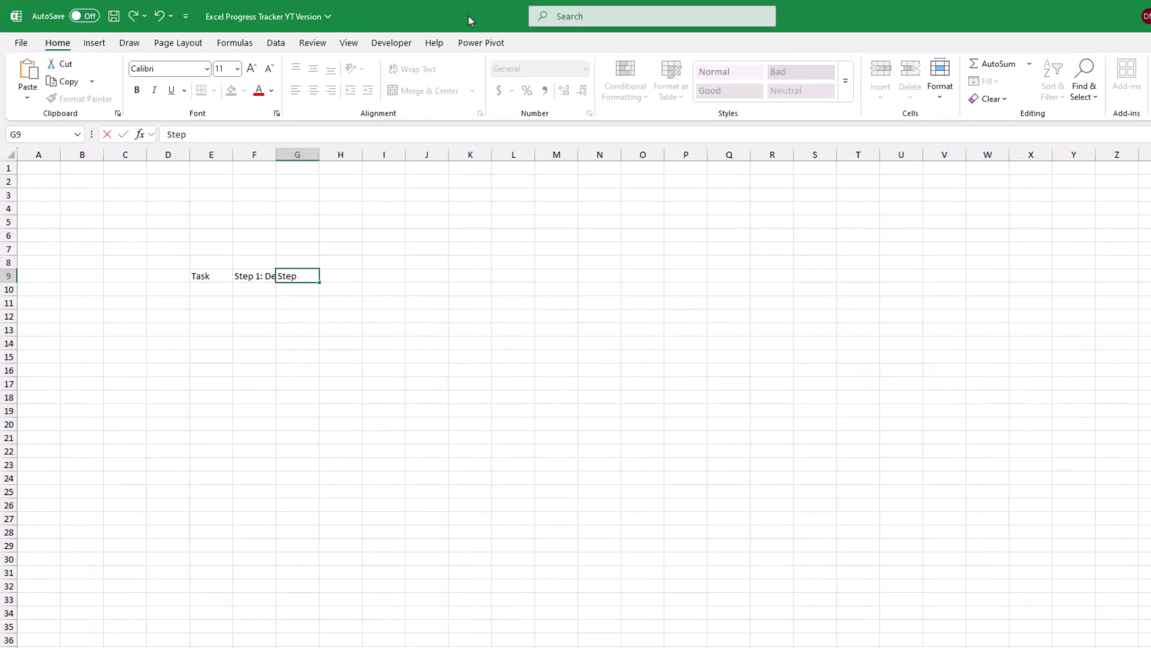
pyautogui.write(' 2: Plan')
pyautogui.press('Tab')
pyautogui.write('Step 3:')
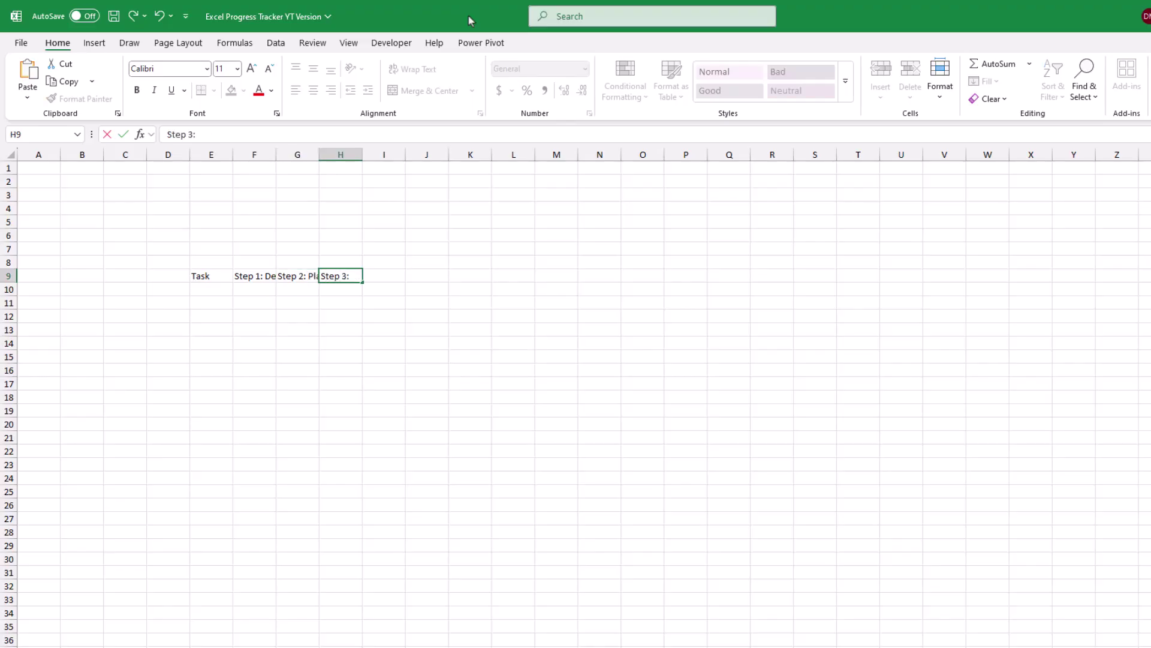
pyautogui.write(' Start')
pyautogui.press('Tab')
pyautogui.write('Step 4:')
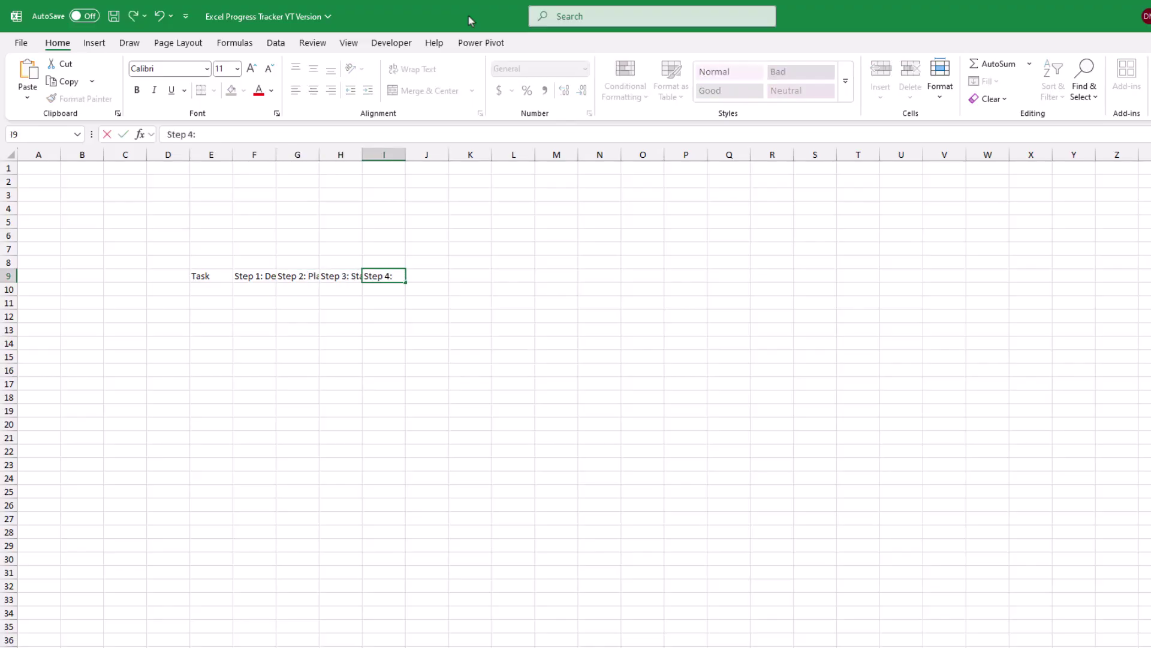
pyautogui.write(' Monitor')
pyautogui.press('Tab')
# Step: Add the headers Step 5: Review, Overall Progress and Task Status in J9:L9
pyautogui.write('Step 5: Re')
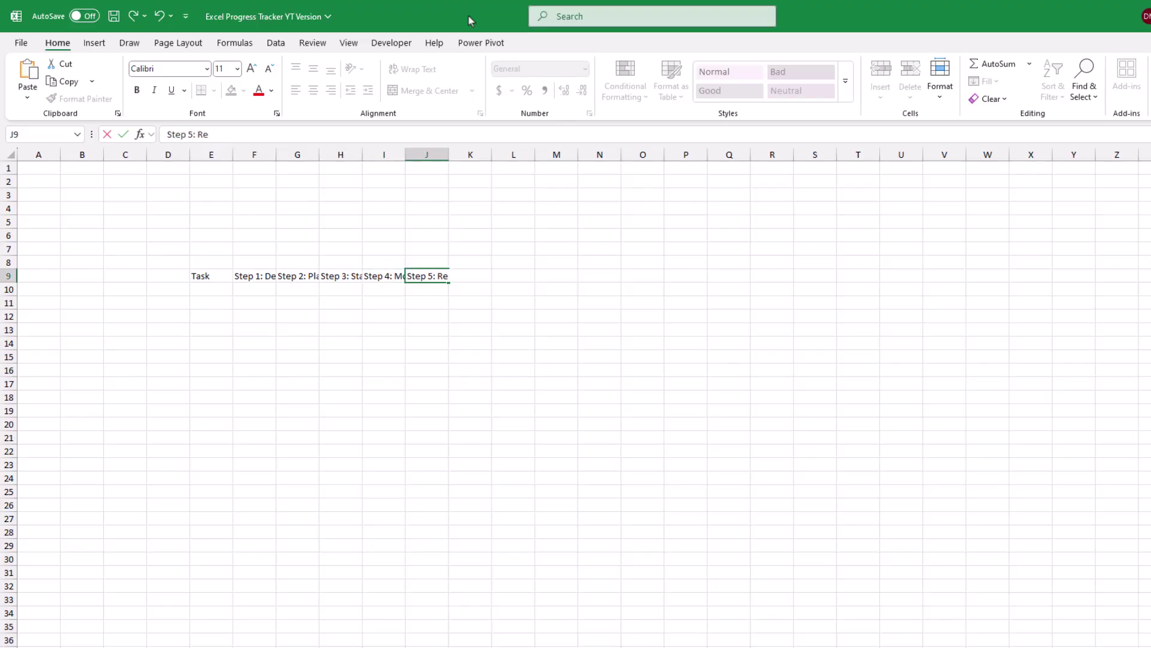
pyautogui.write('view')
pyautogui.press('Tab')
pyautogui.write('Overall')
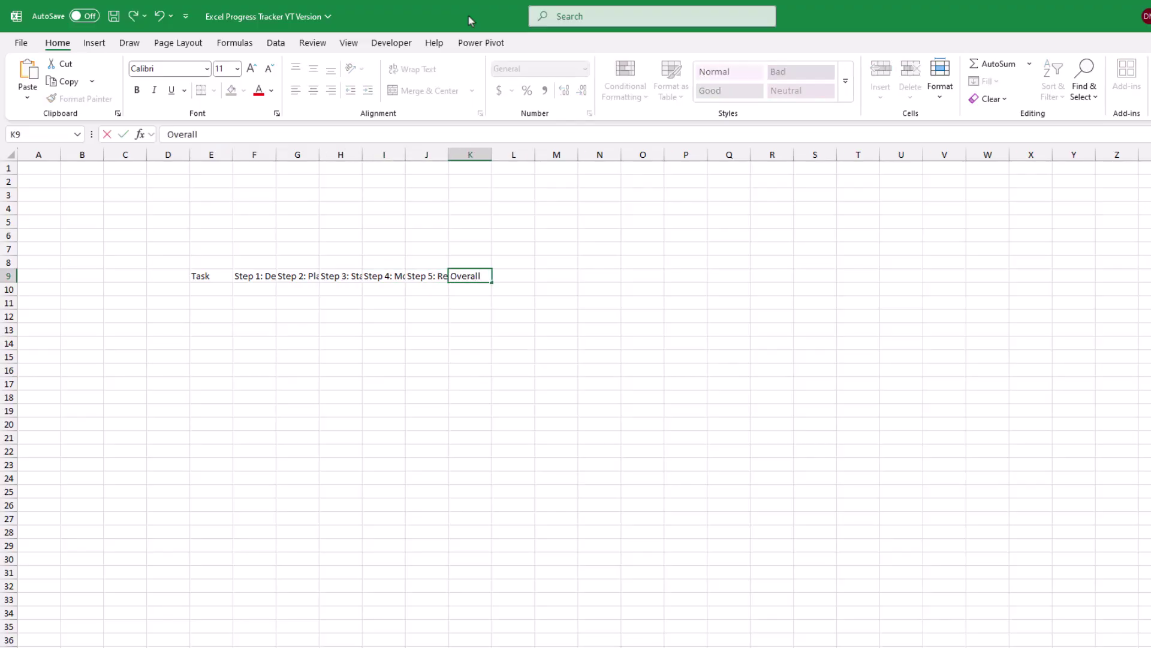
pyautogui.write(' Progress')
pyautogui.press('Tab')
pyautogui.write('Tas')
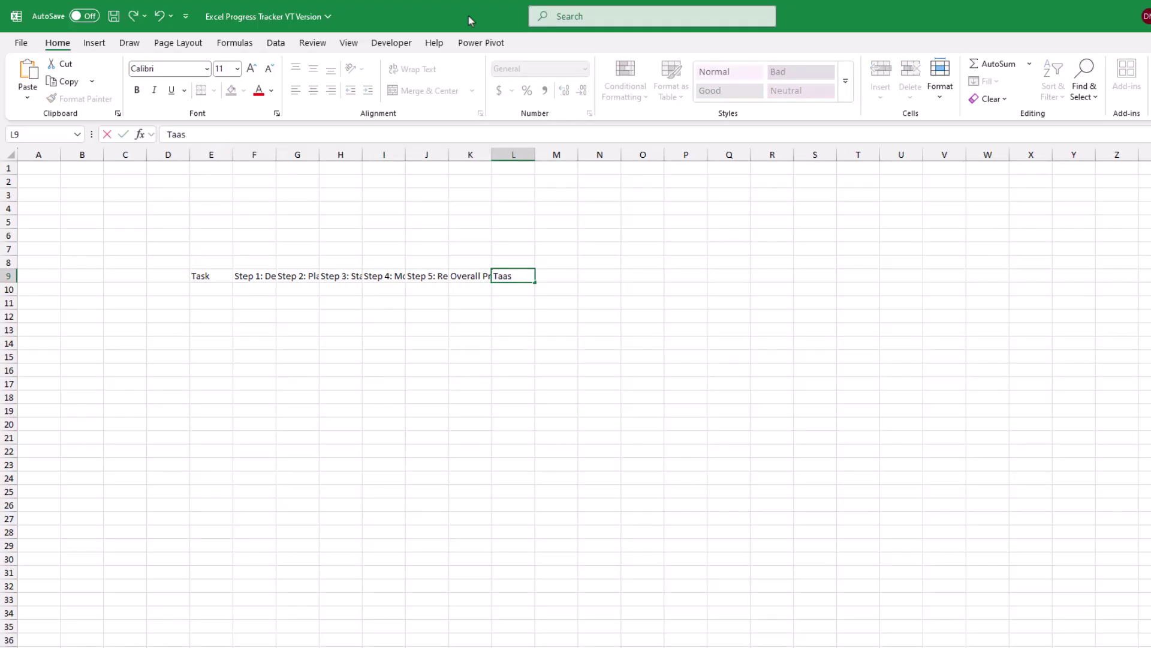
pyautogui.press('BackSpace')
pyautogui.press('BackSpace')
pyautogui.write('sk Status')
pyautogui.click(611, 360)
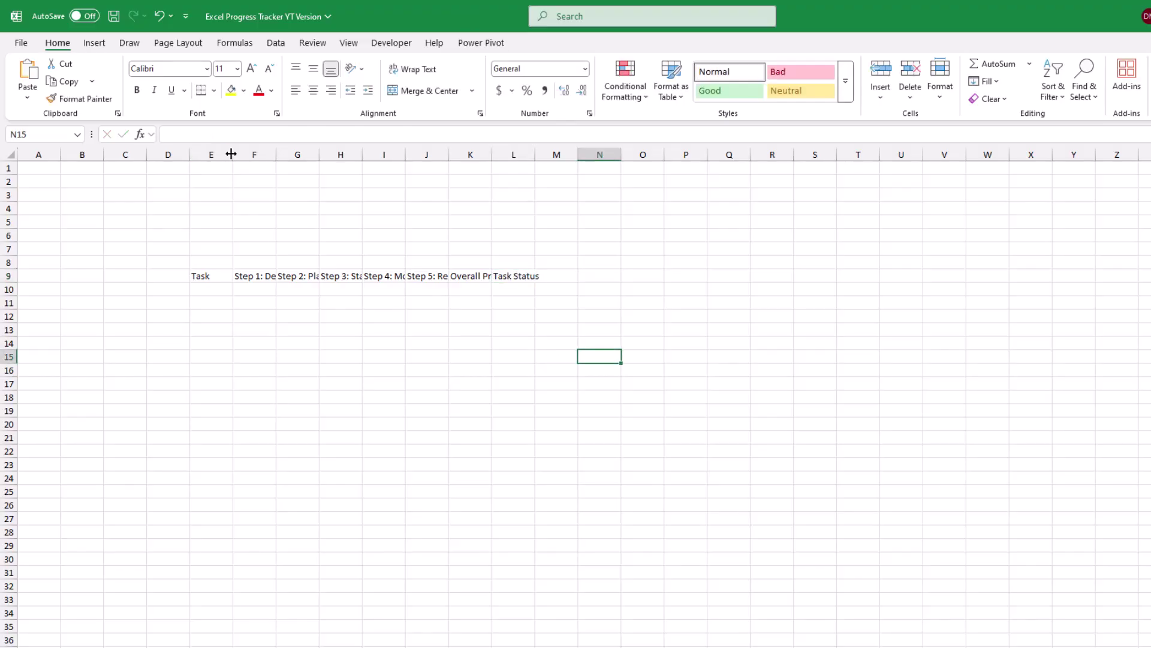
# Step: Widen columns F through L so every header in row 9 shows fully
pyautogui.moveTo(279, 155); pyautogui.dragTo(299, 155)
pyautogui.moveTo(264, 155); pyautogui.dragTo(540, 155)
pyautogui.doubleClick(339, 154)
pyautogui.click(390, 249)
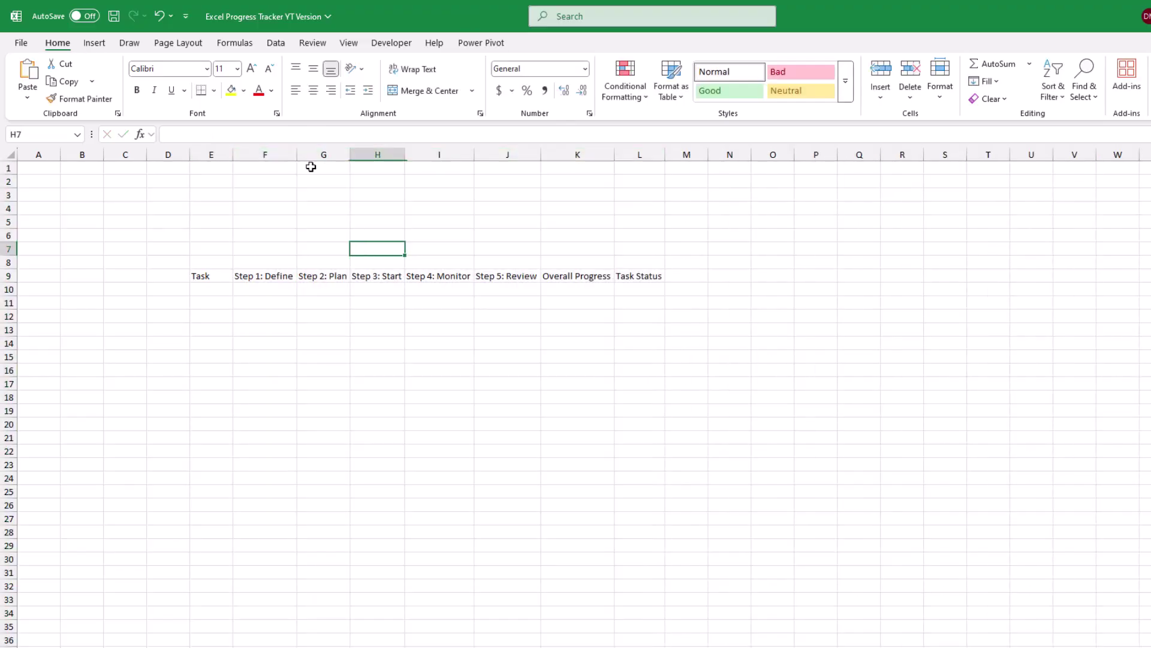
pyautogui.moveTo(364, 154); pyautogui.dragTo(435, 154)
pyautogui.moveTo(504, 154); pyautogui.dragTo(587, 154)
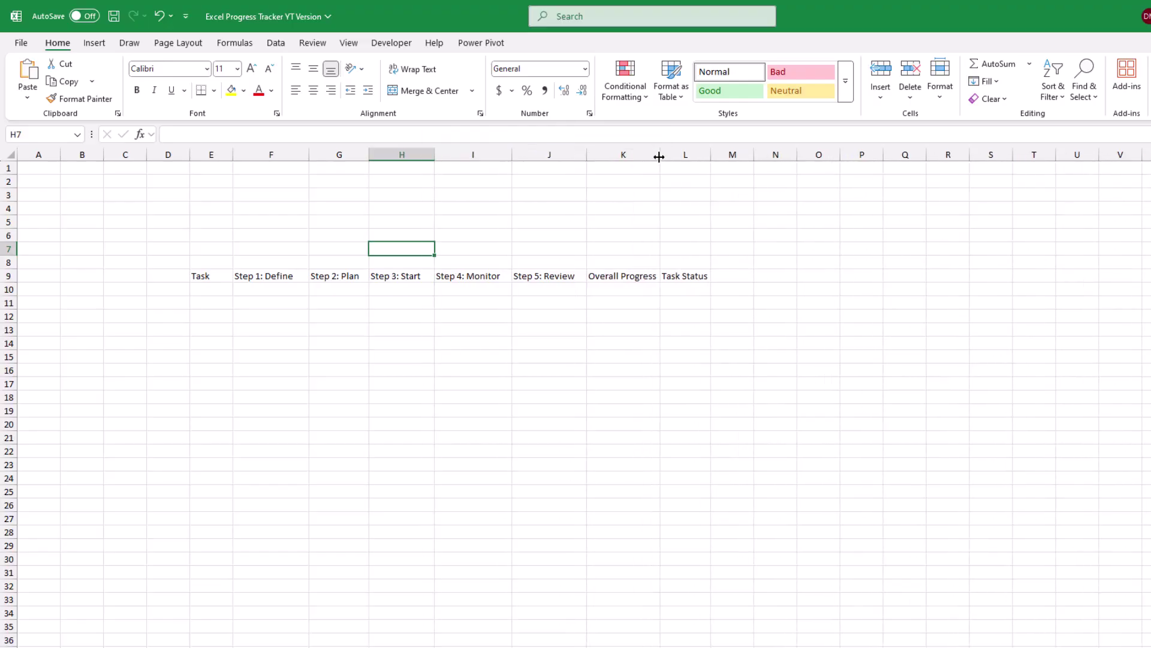
pyautogui.click(662, 154)
pyautogui.moveTo(661, 154); pyautogui.dragTo(673, 154)
pyautogui.moveTo(723, 154); pyautogui.dragTo(736, 154)
pyautogui.moveTo(204, 276); pyautogui.dragTo(683, 275)
pyautogui.click(757, 357)
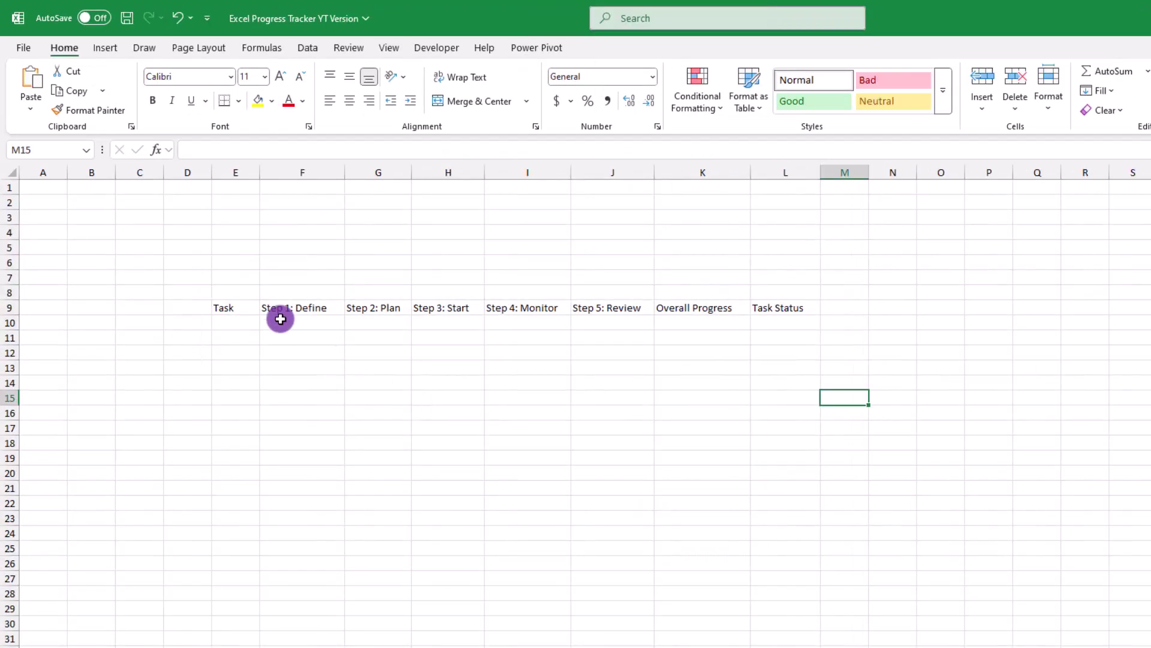
# Step: Make headers E9:L9 bold with a Plum, Accent 5, Lighter 80% fill
pyautogui.moveTo(236, 307); pyautogui.dragTo(779, 308)
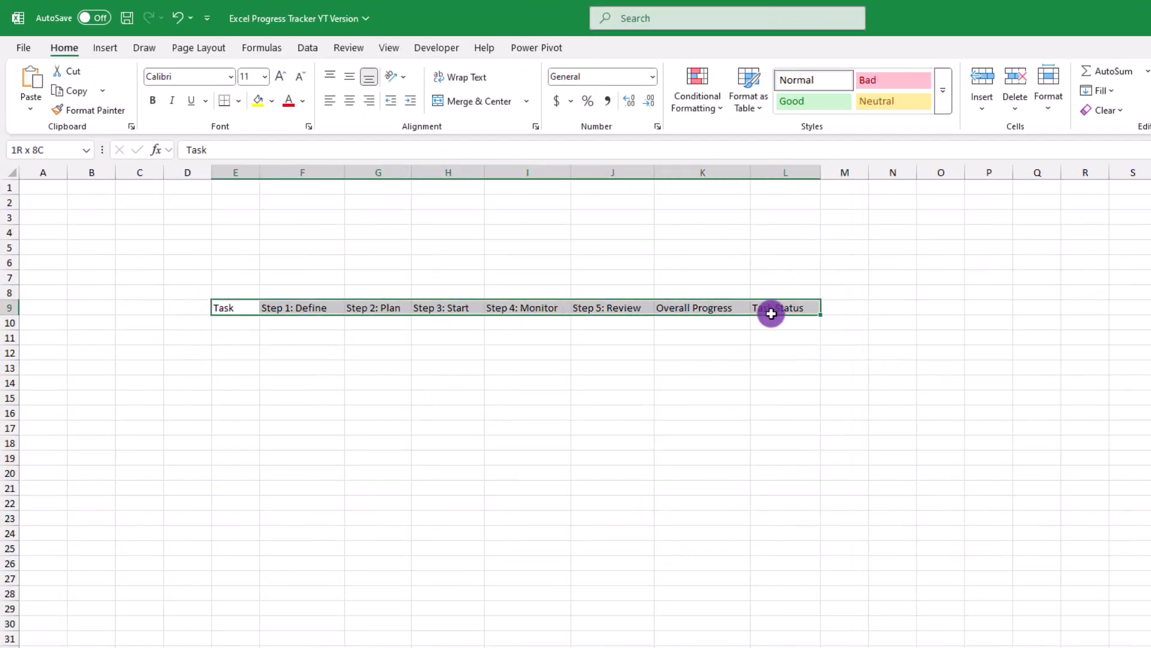
pyautogui.click(153, 100)
pyautogui.click(271, 101)
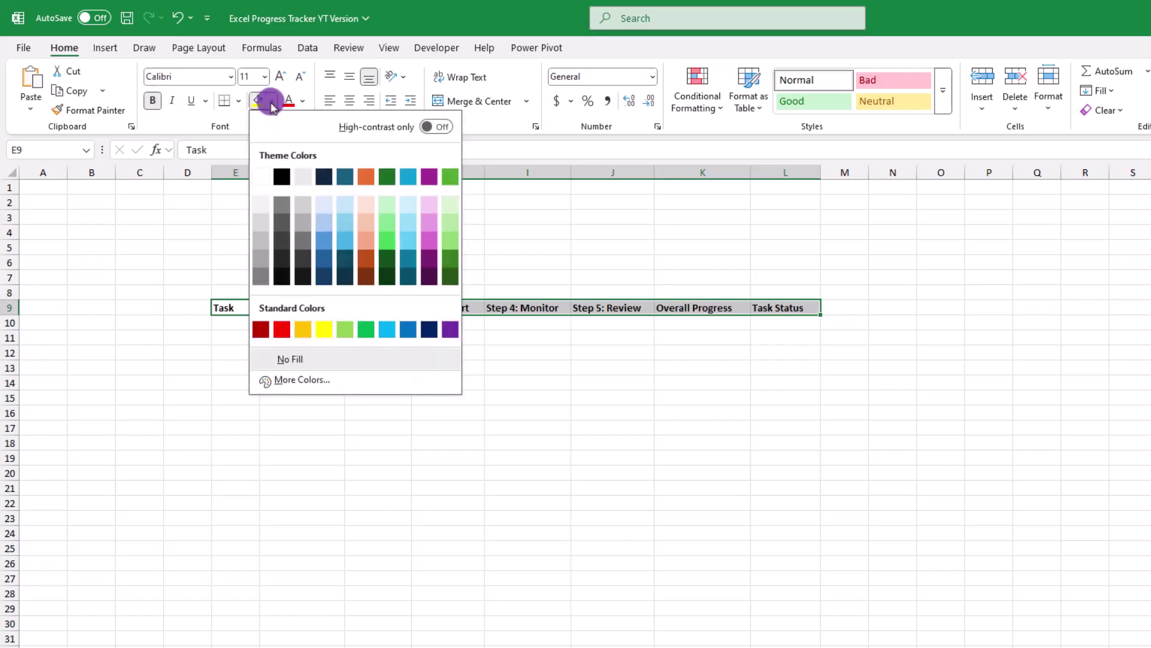
pyautogui.click(432, 205)
pyautogui.click(342, 568)
# Step: Apply All Borders to the header cells E9:L9
pyautogui.moveTo(237, 307); pyautogui.dragTo(779, 307)
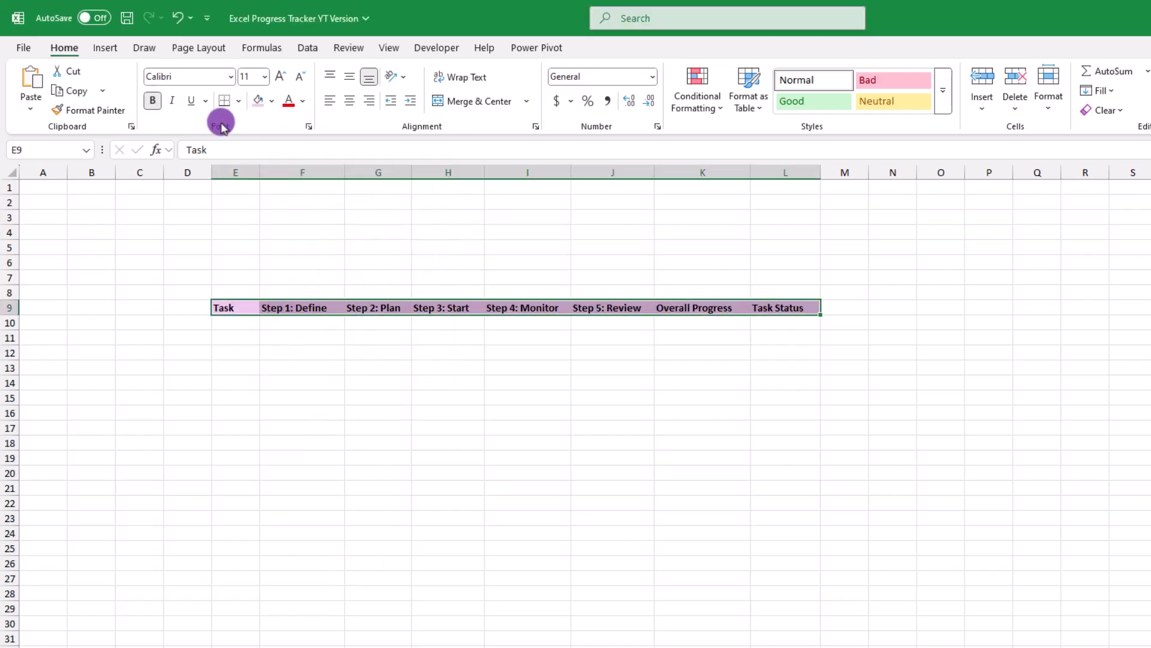
pyautogui.click(240, 101)
pyautogui.click(242, 249)
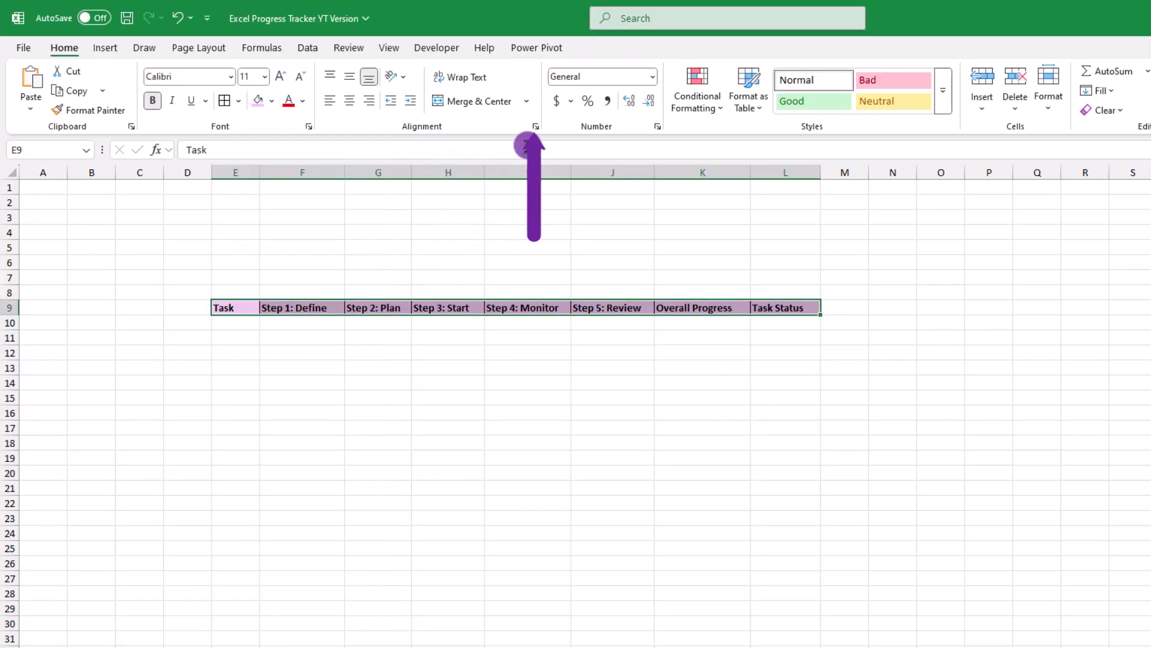
# Step: Rotate the header text to 45 degrees and centre it
pyautogui.click(536, 126)
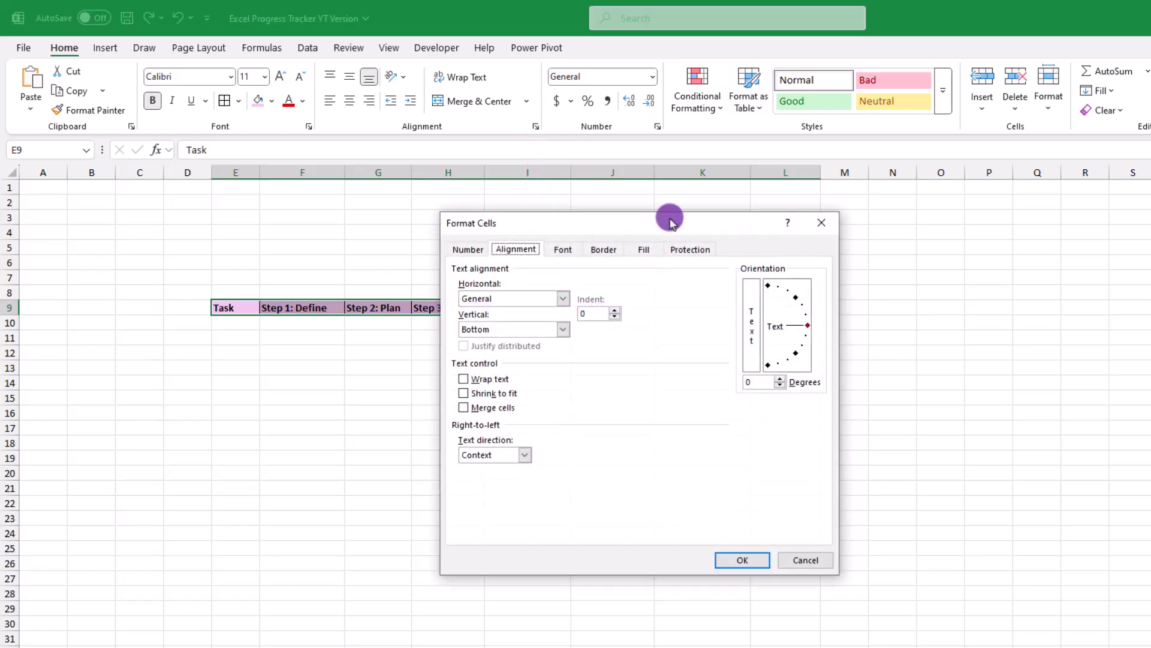
pyautogui.click(809, 322)
pyautogui.moveTo(810, 323); pyautogui.dragTo(801, 309)
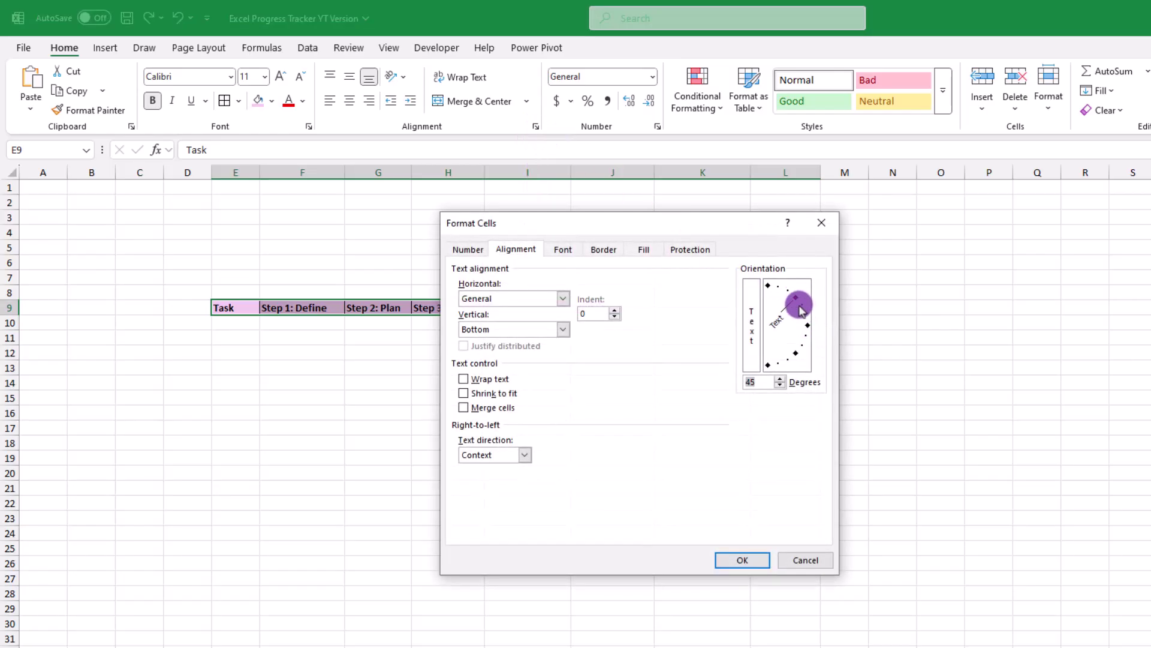
pyautogui.click(741, 558)
pyautogui.click(359, 105)
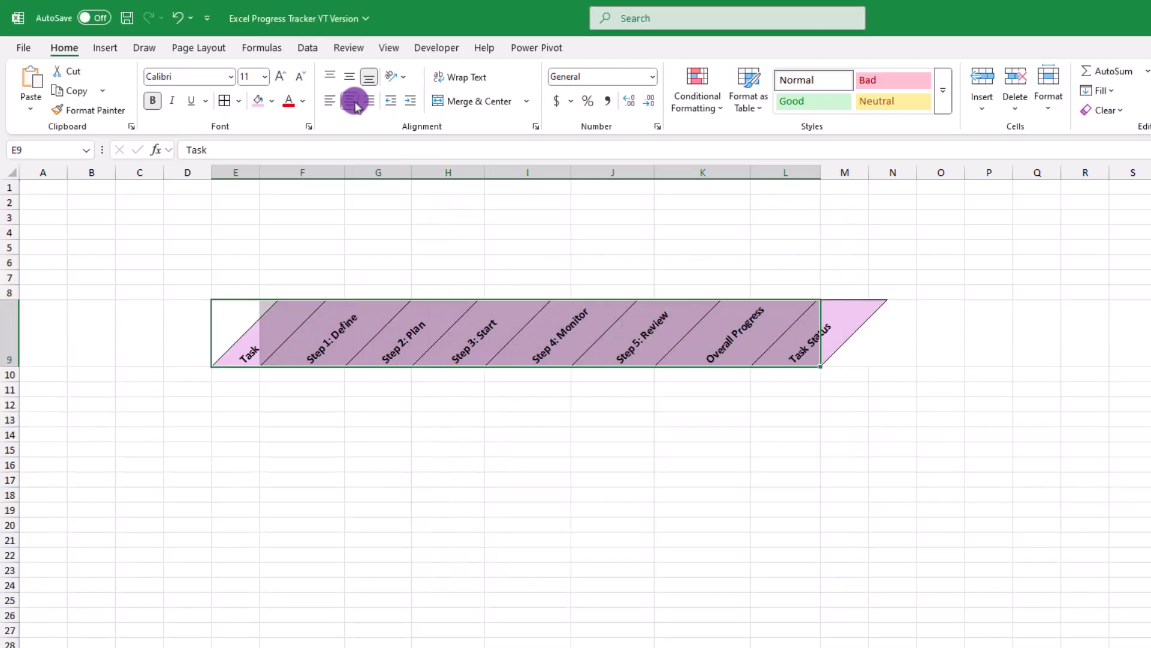
# Step: Paste the eleven tasks into E10:E20, auto-fit column E, and select F10:J21
pyautogui.press('Down')
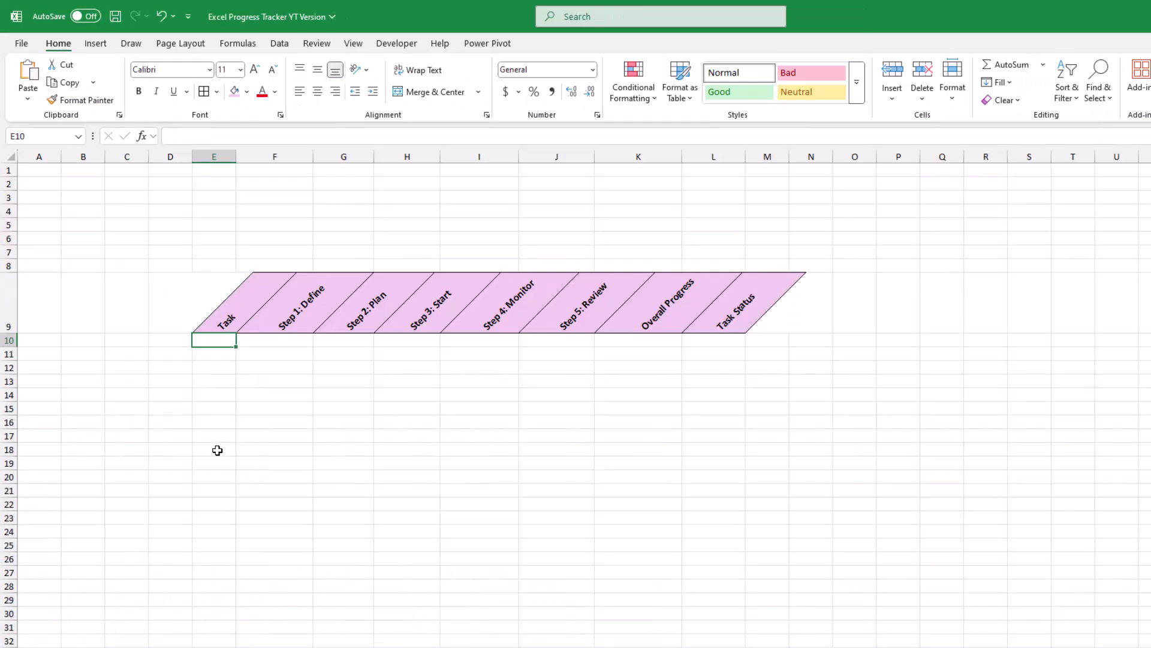
pyautogui.write('Go trick-or-treating on April fool’s day Walk into Sea World with a fishing pole Hire two private investigators. Get them to follow each other. Follow joggers around in a car blasting "Eye of the Tiger" Wear shirt that says "Life". Hand out lemons on street corner. Walk into Sea World with a fishing pole. Hide all the spoons in the house Change name to Simon, speak in 3rd person Tell them my order is "To-go" at the drive thru Jump into a taxi and scream "Follow that car!" Become a Dr. and change last name to Acula')
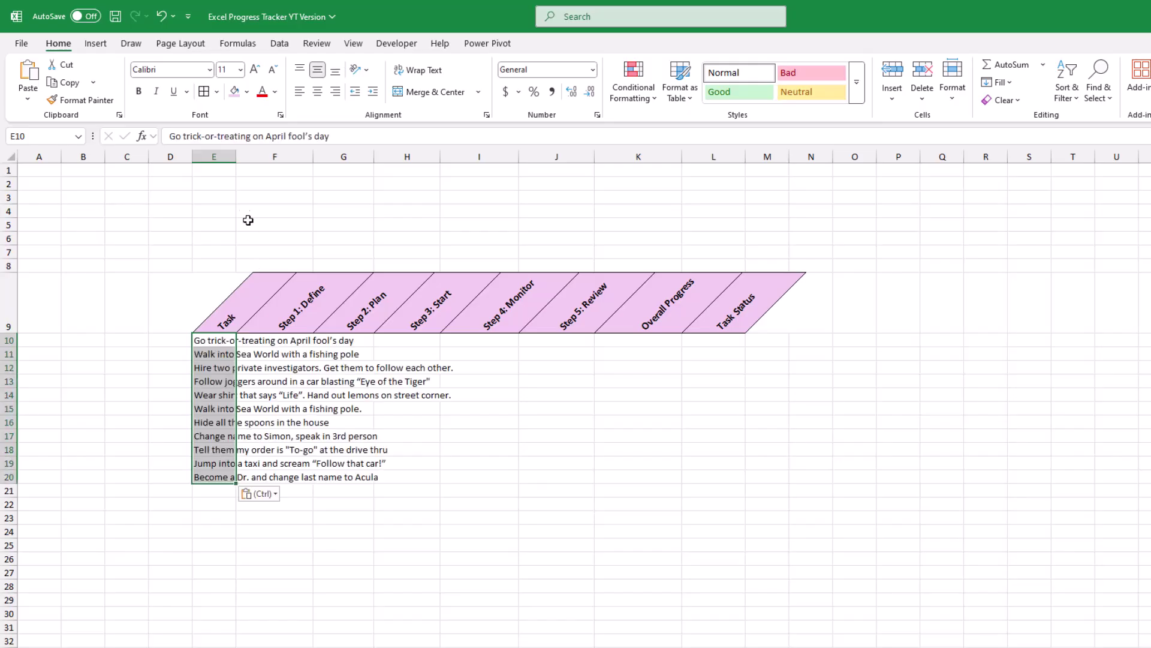
pyautogui.doubleClick(236, 157)
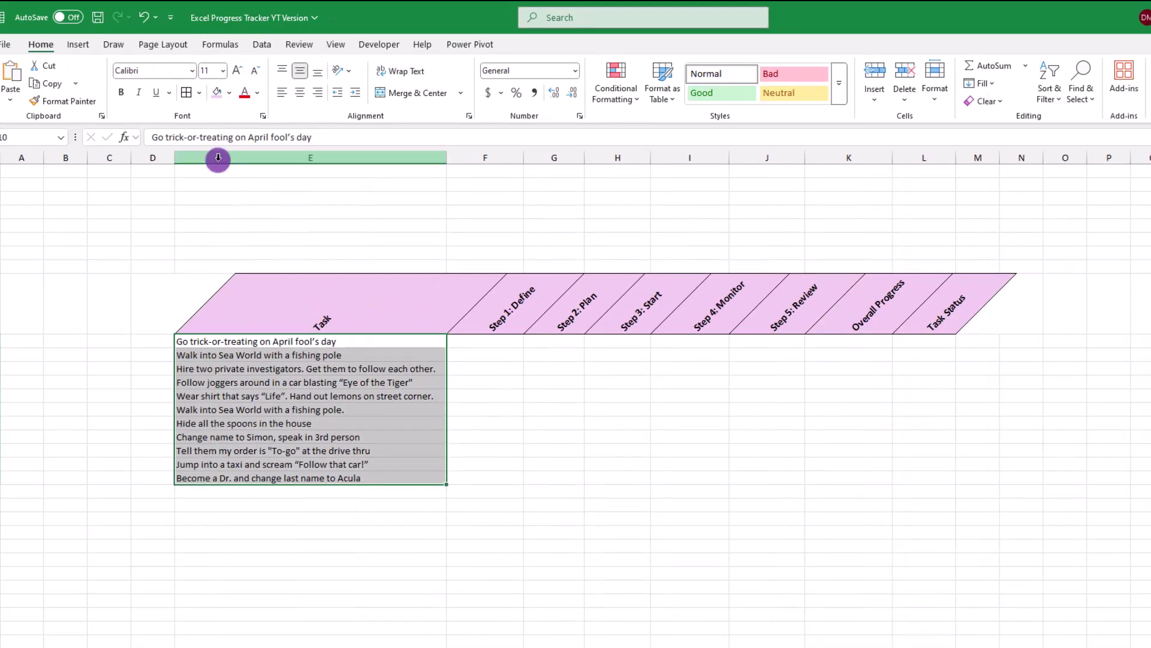
pyautogui.moveTo(492, 338); pyautogui.dragTo(785, 488)
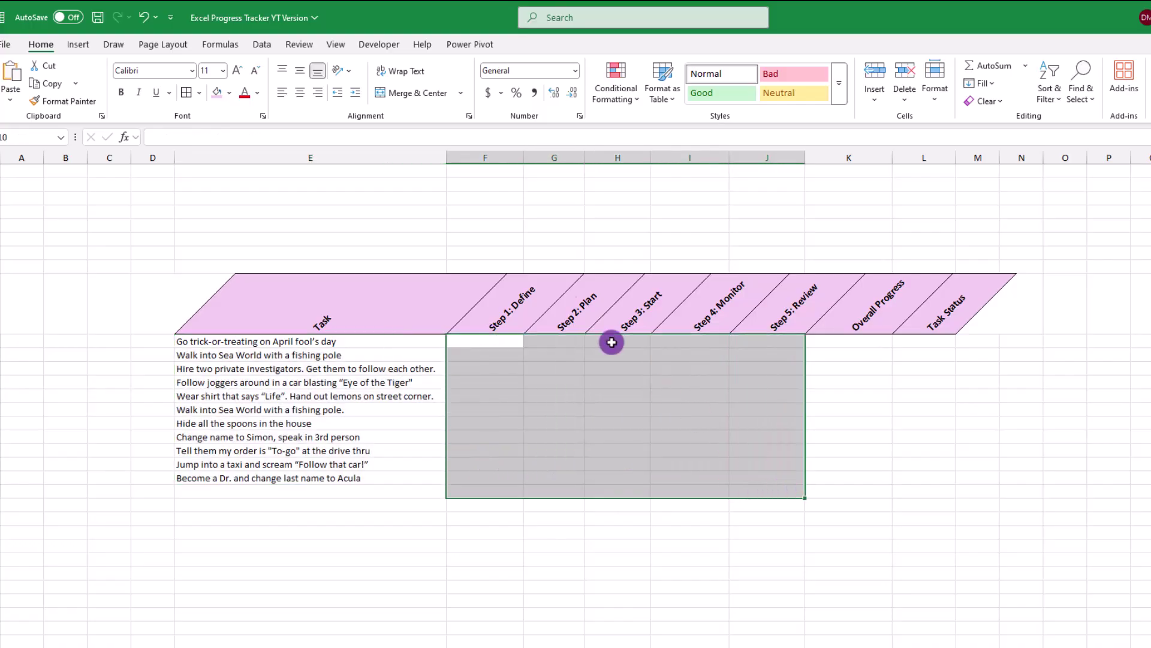
# Step: Insert unticked checkboxes into F10:J21 and select K10 for the progress formula
pyautogui.click(78, 44)
pyautogui.click(369, 81)
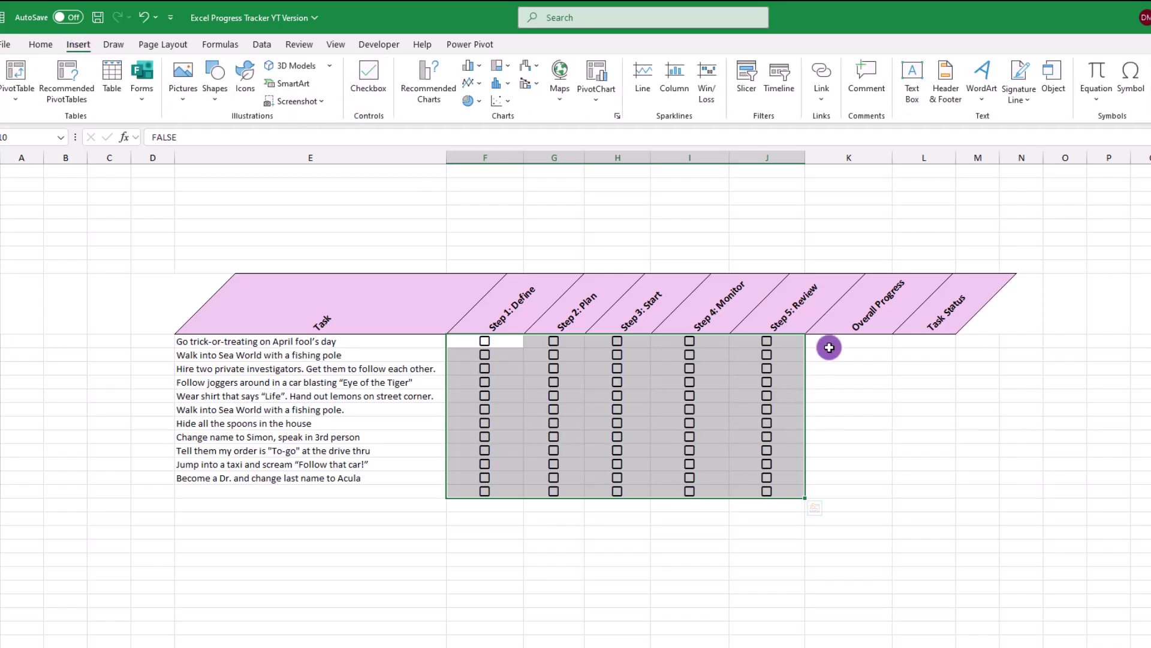
pyautogui.click(827, 342)
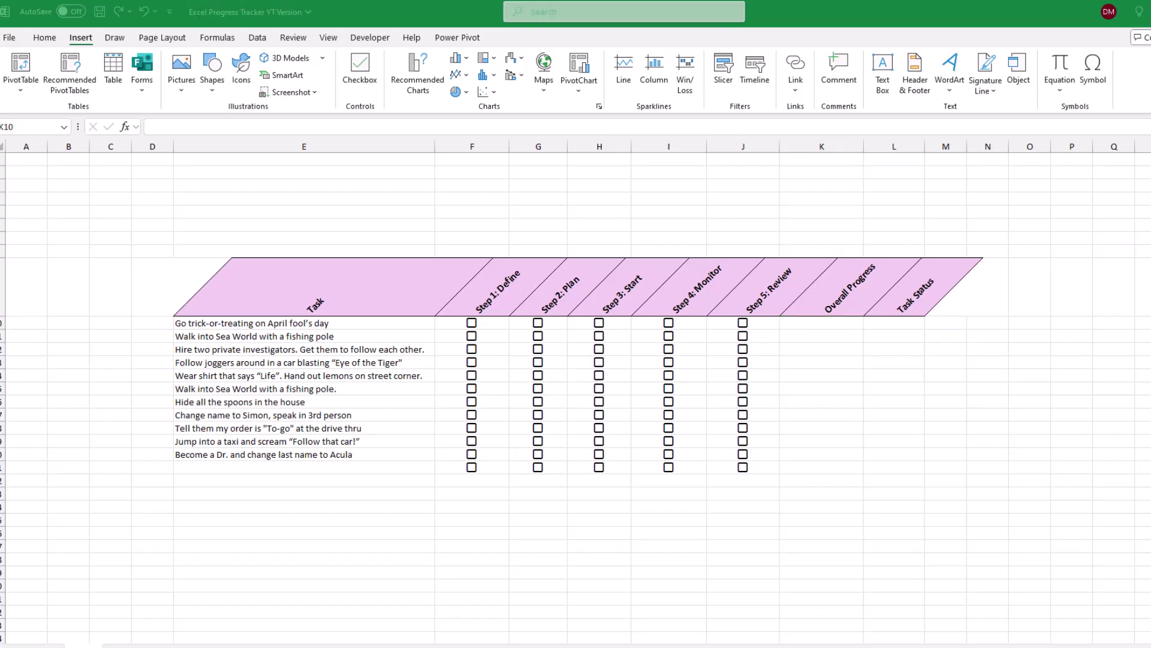
pyautogui.click(675, 435)
pyautogui.click(823, 323)
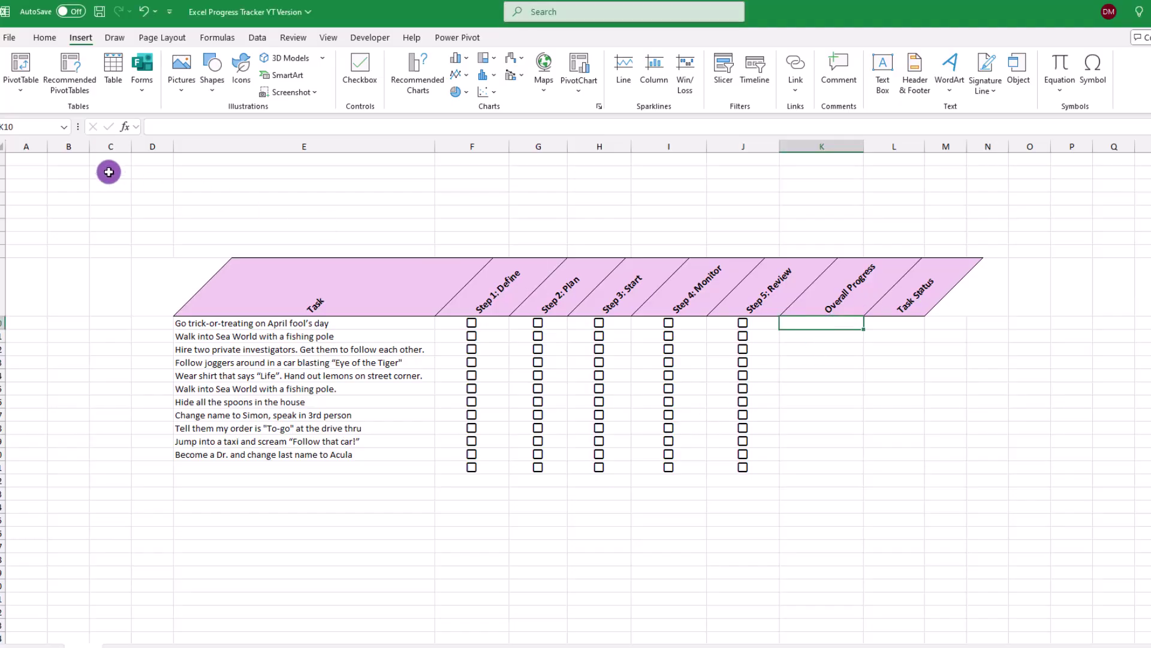
# Step: Insert the REPT function into K10 by searching the function finder for 'repeat'
pyautogui.click(125, 127)
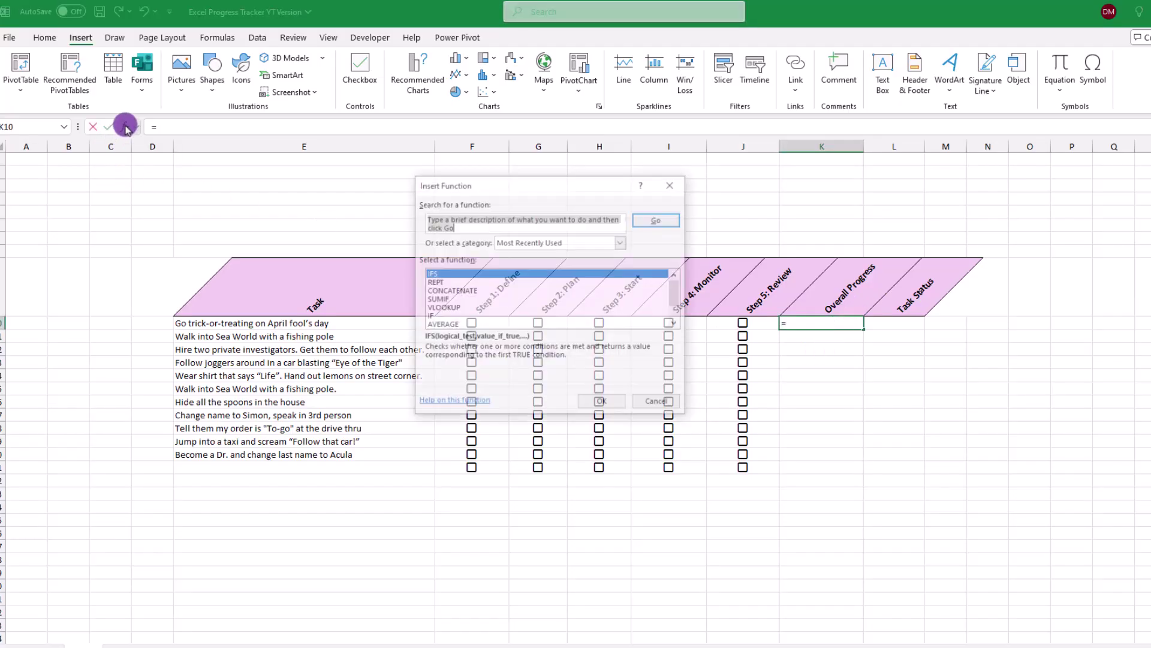
pyautogui.click(465, 277)
pyautogui.write('repeat')
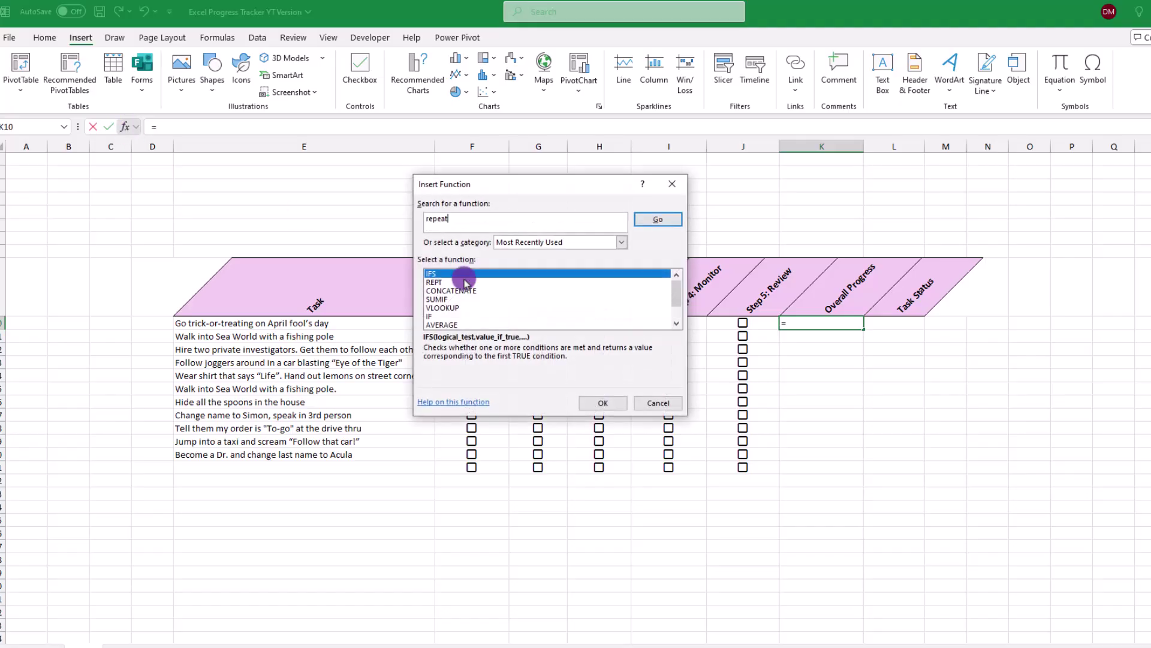
pyautogui.click(658, 219)
pyautogui.click(603, 403)
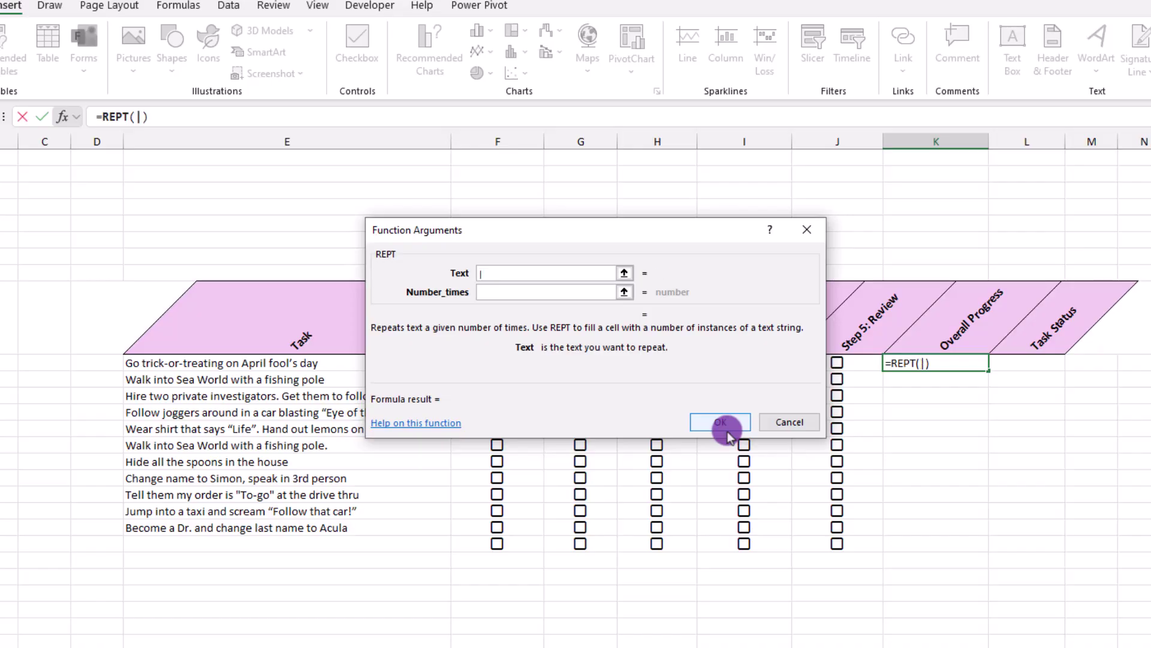
# Step: Fill REPT's arguments: Text "|" and Number_times countif(F10:J10,true)*20
pyautogui.write('|')
pyautogui.press('Tab')
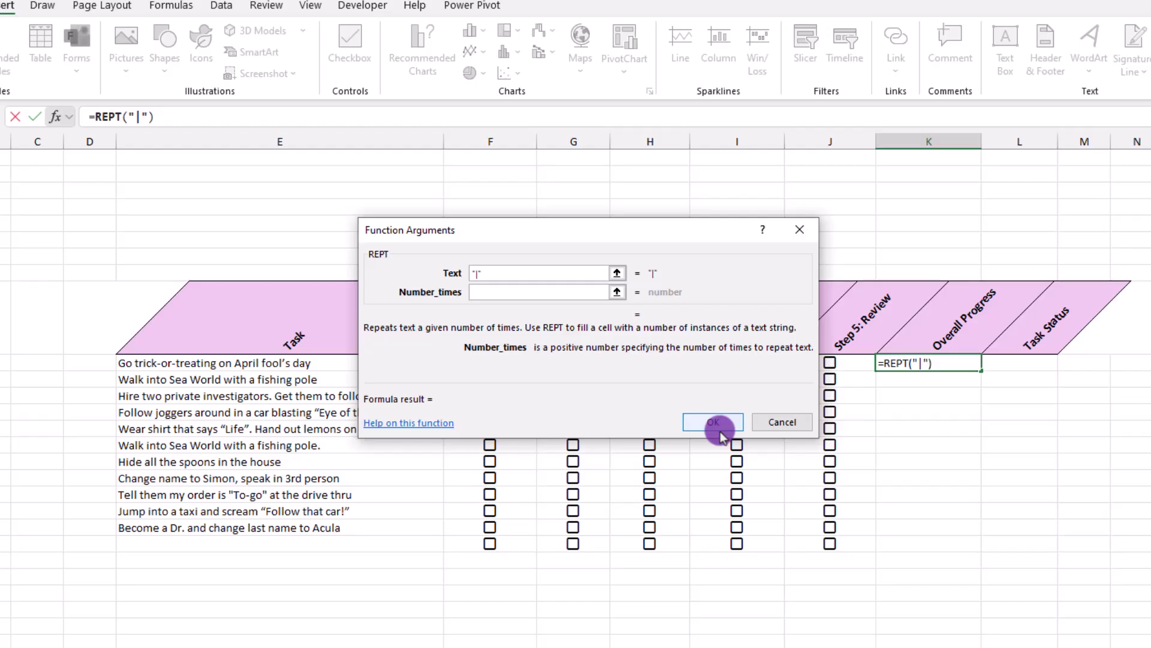
pyautogui.write('countif(')
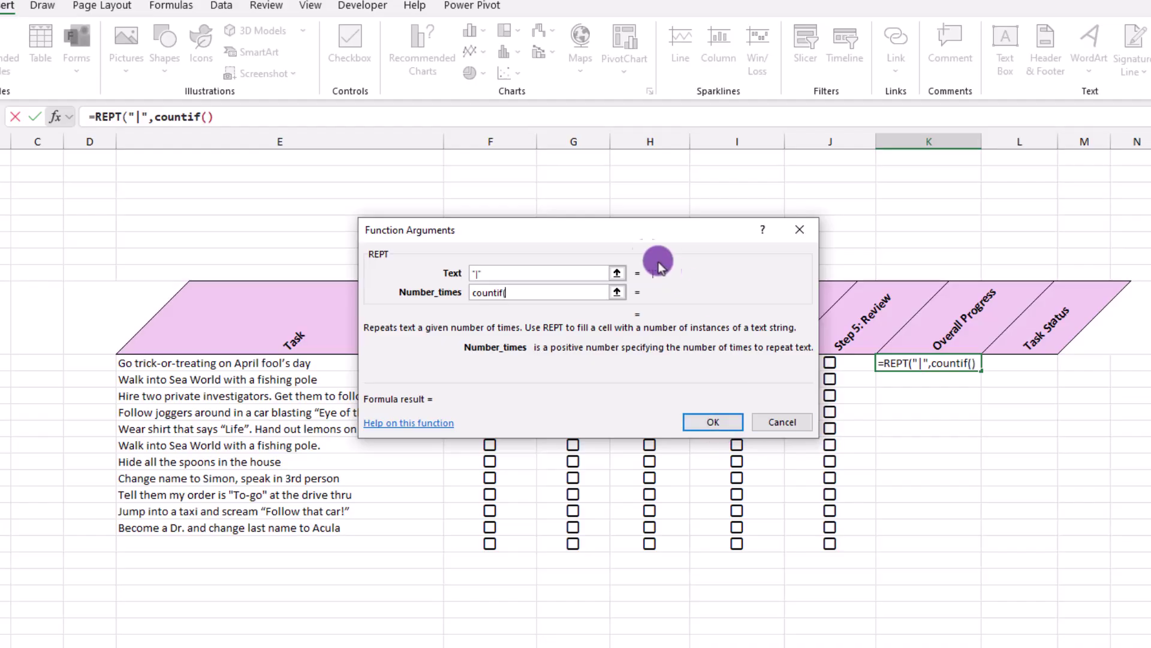
pyautogui.moveTo(624, 234); pyautogui.dragTo(624, 143)
pyautogui.moveTo(492, 363); pyautogui.dragTo(797, 362)
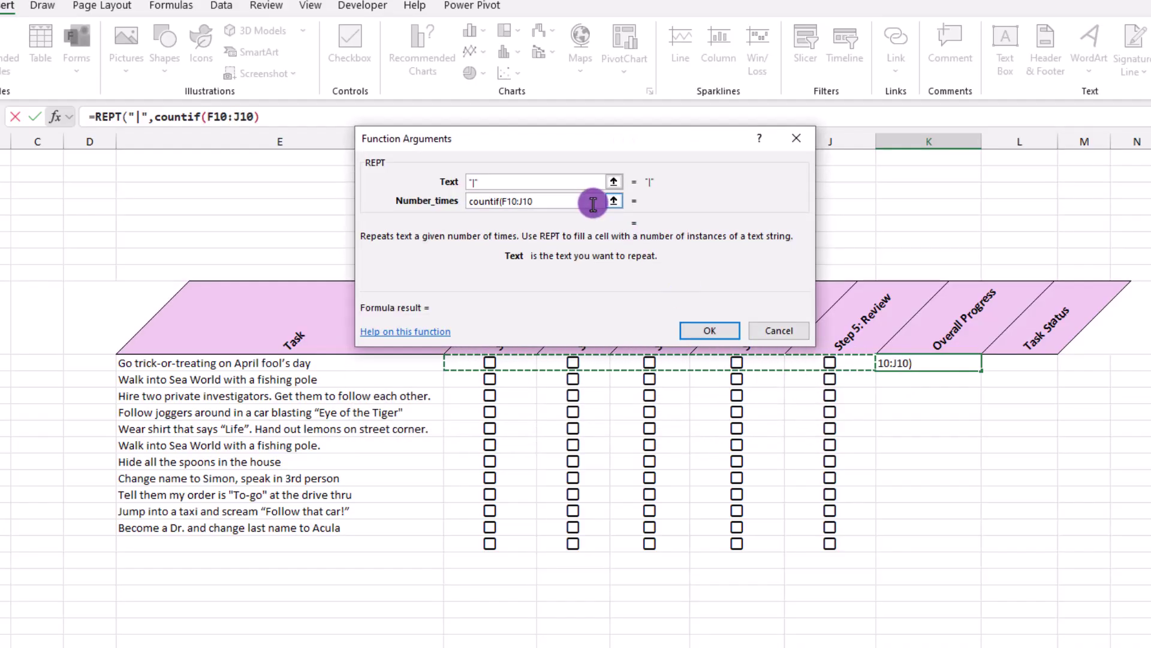
pyautogui.write(',tr')
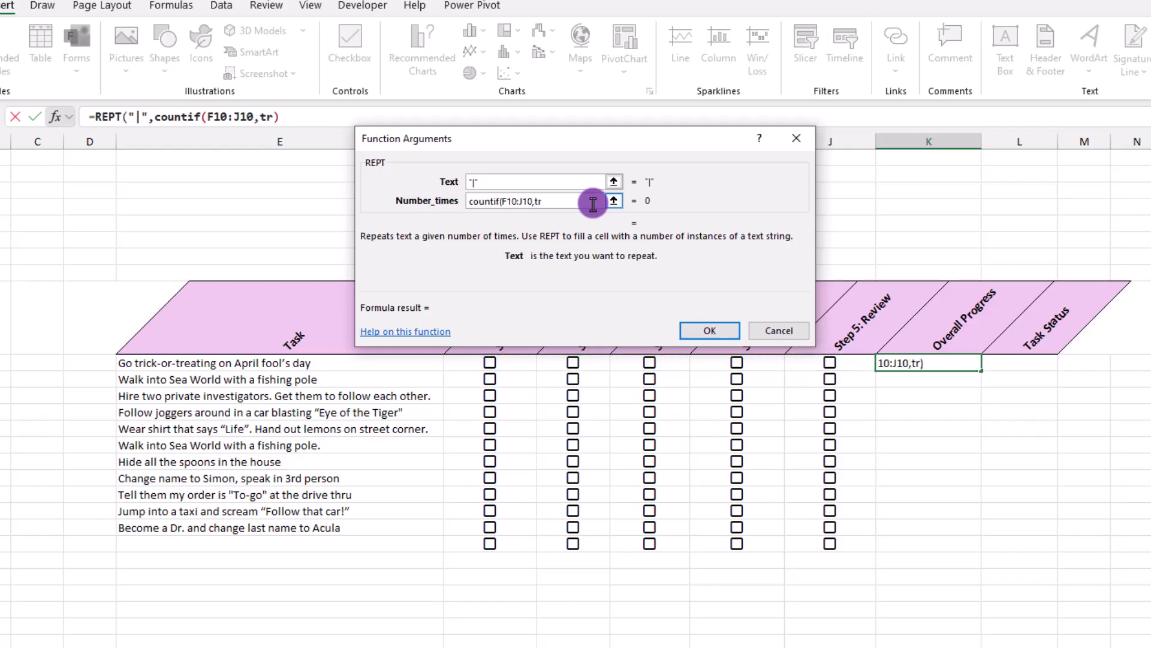
pyautogui.write('ue')
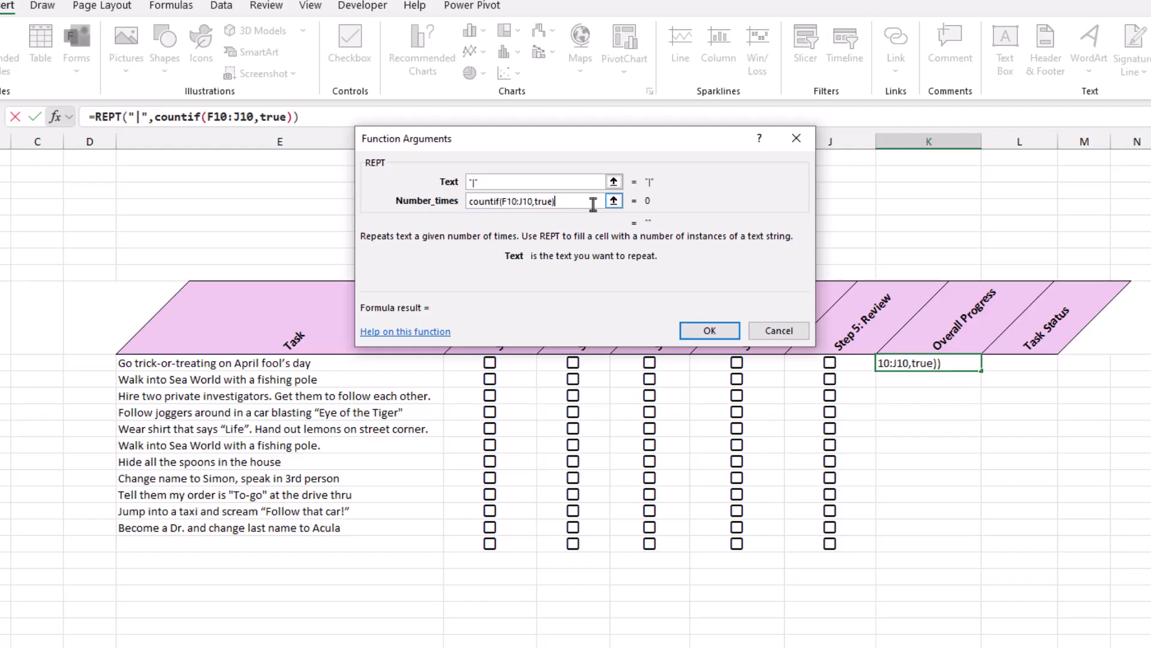
pyautogui.click(593, 204)
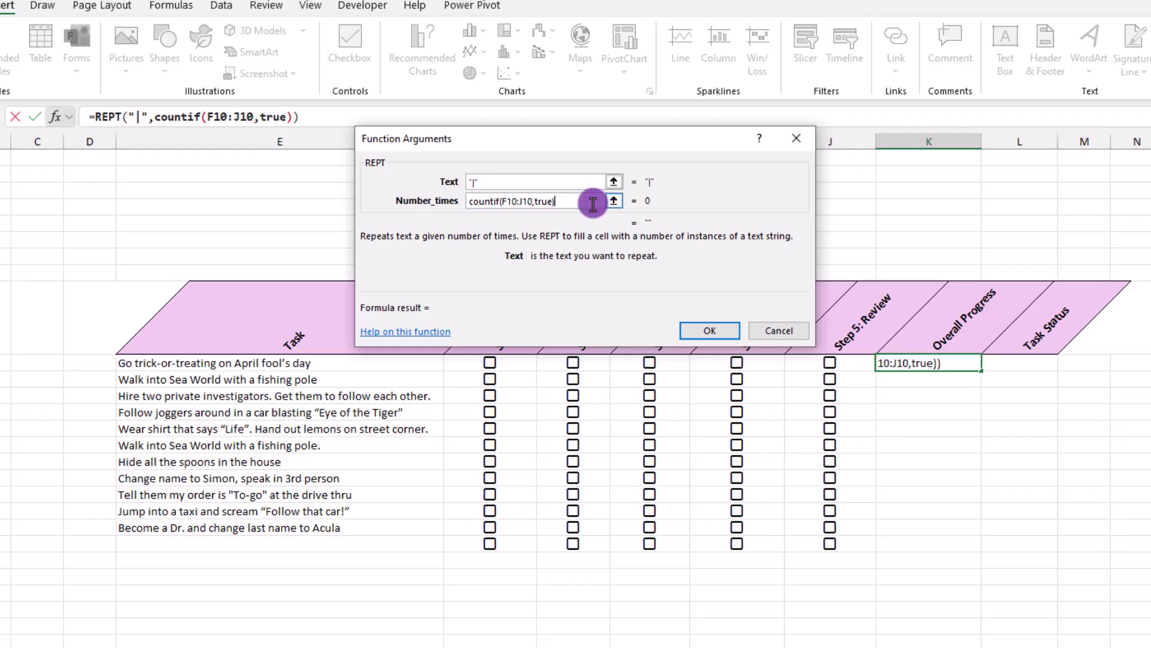
pyautogui.write('*20')
pyautogui.click(710, 331)
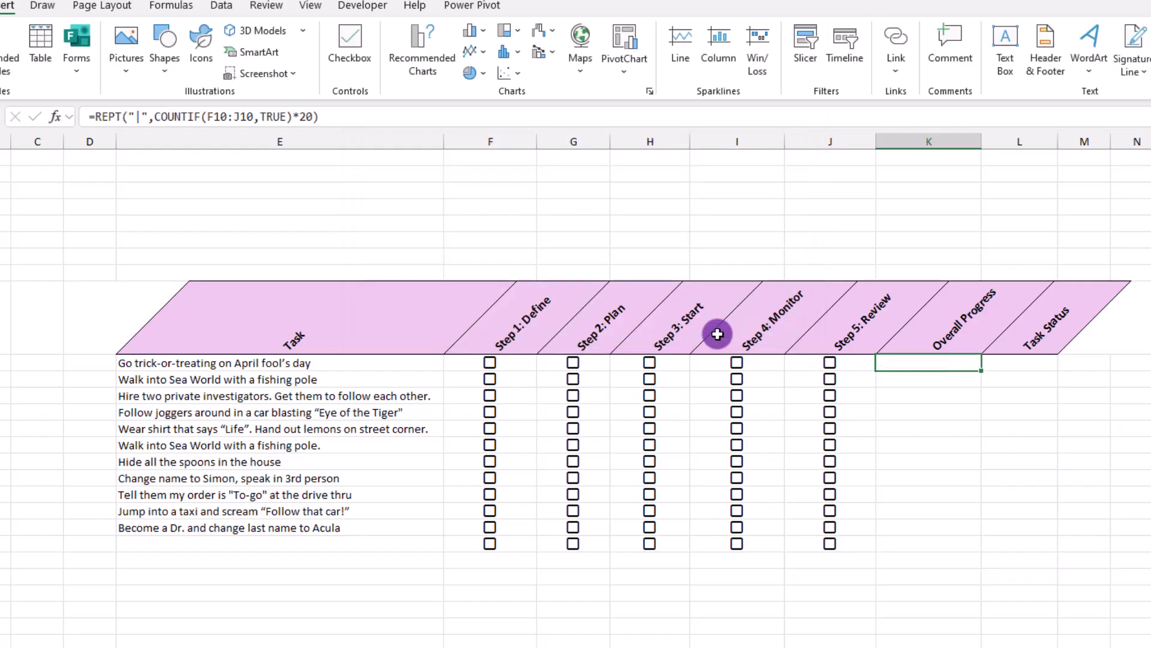
pyautogui.click(504, 363)
pyautogui.click(452, 348)
pyautogui.click(532, 353)
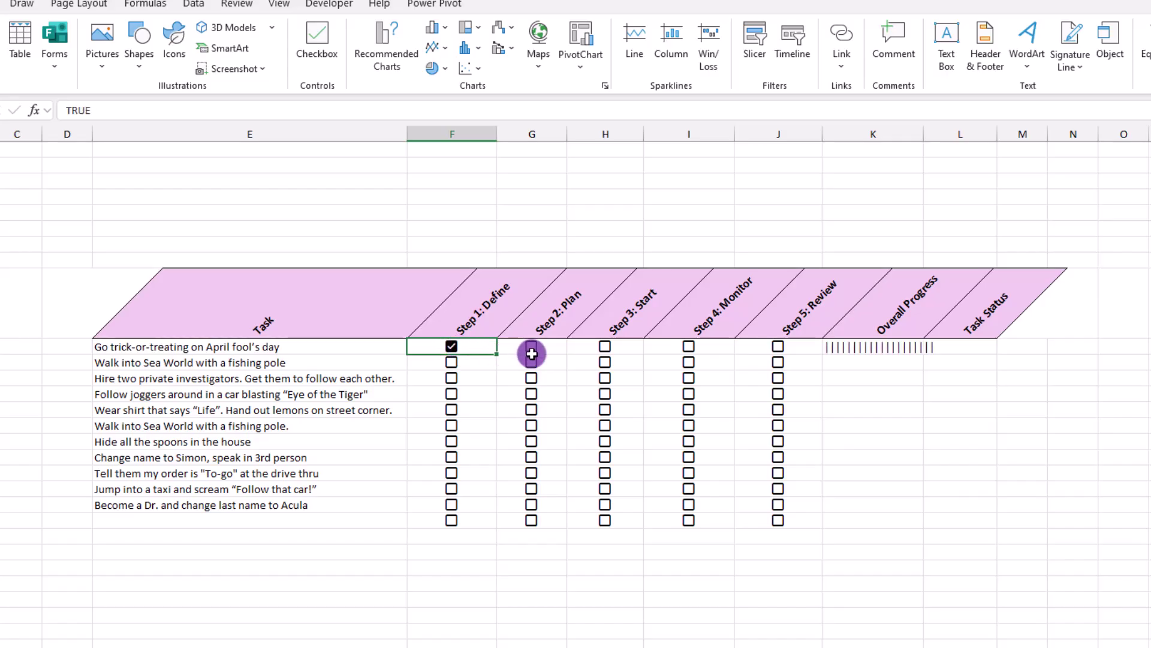
pyautogui.click(605, 348)
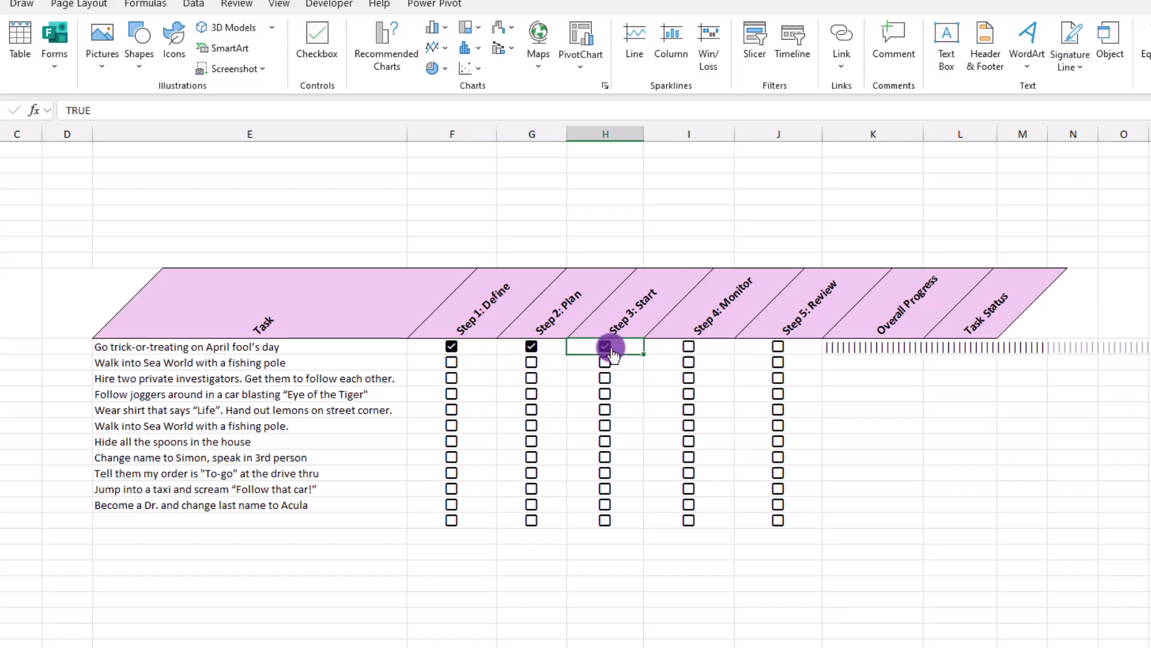
pyautogui.click(689, 348)
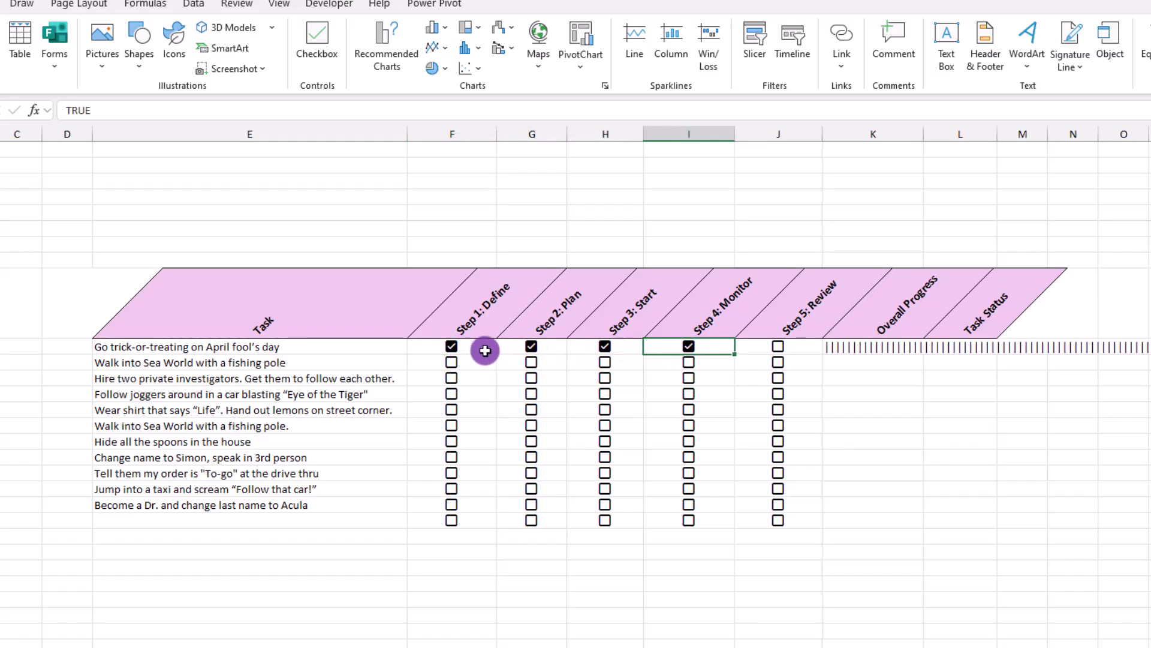
pyautogui.click(689, 348)
pyautogui.click(605, 347)
pyautogui.click(532, 347)
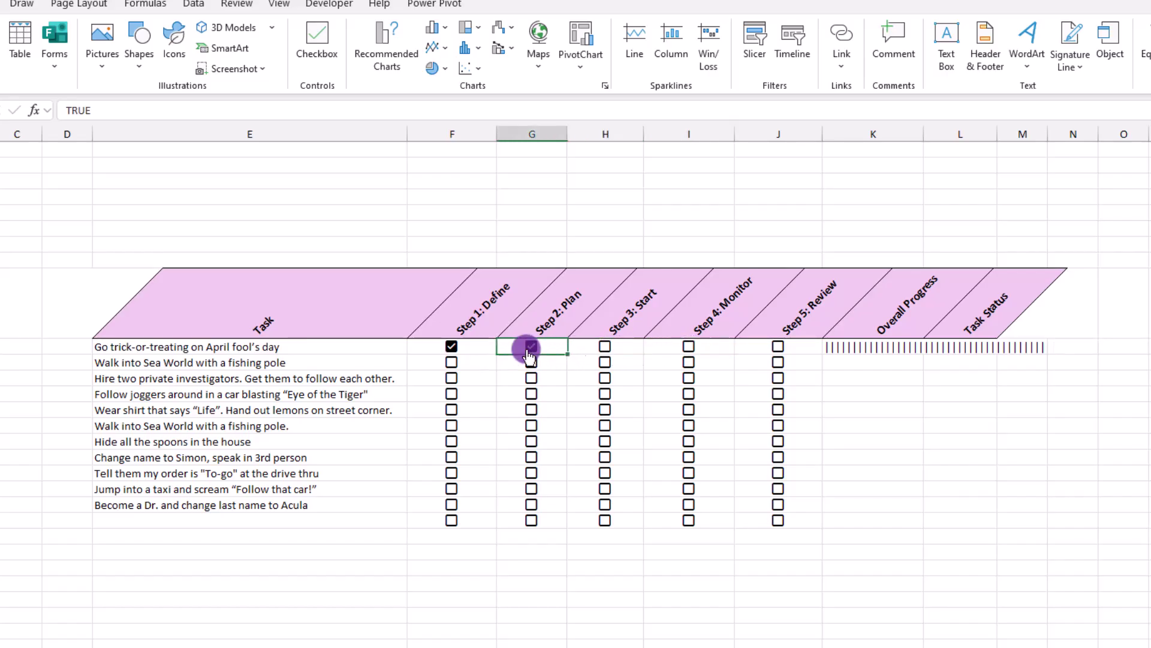
pyautogui.click(451, 347)
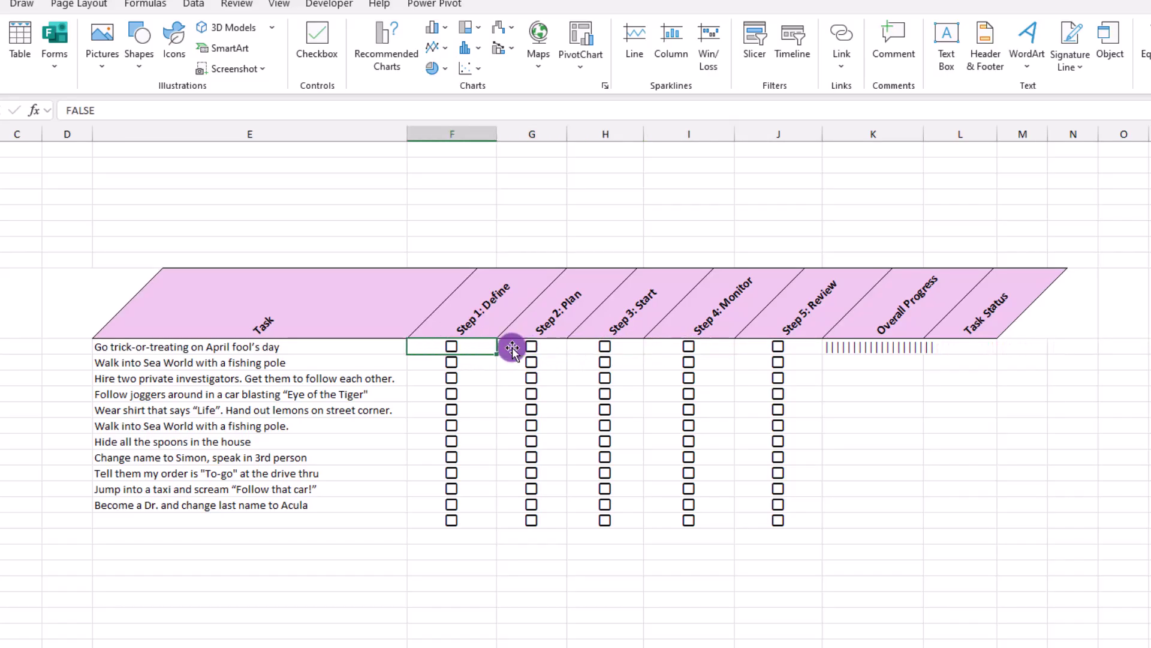
pyautogui.click(837, 348)
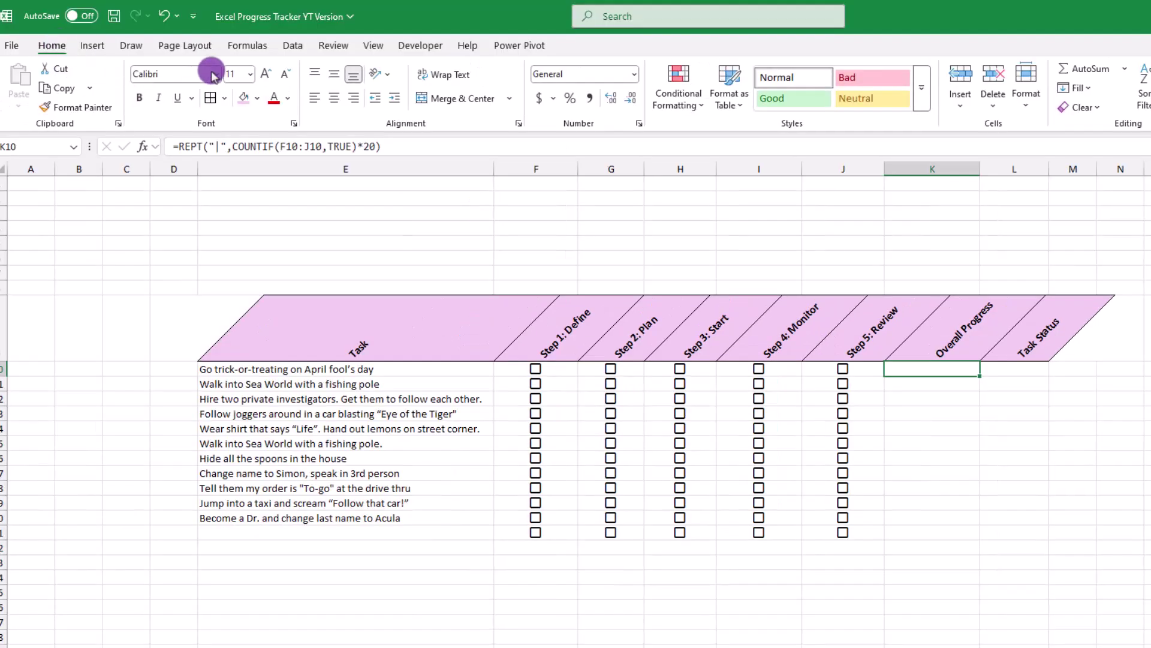
# Step: Set the K10 progress bar's font to Stencil
pyautogui.click(215, 73)
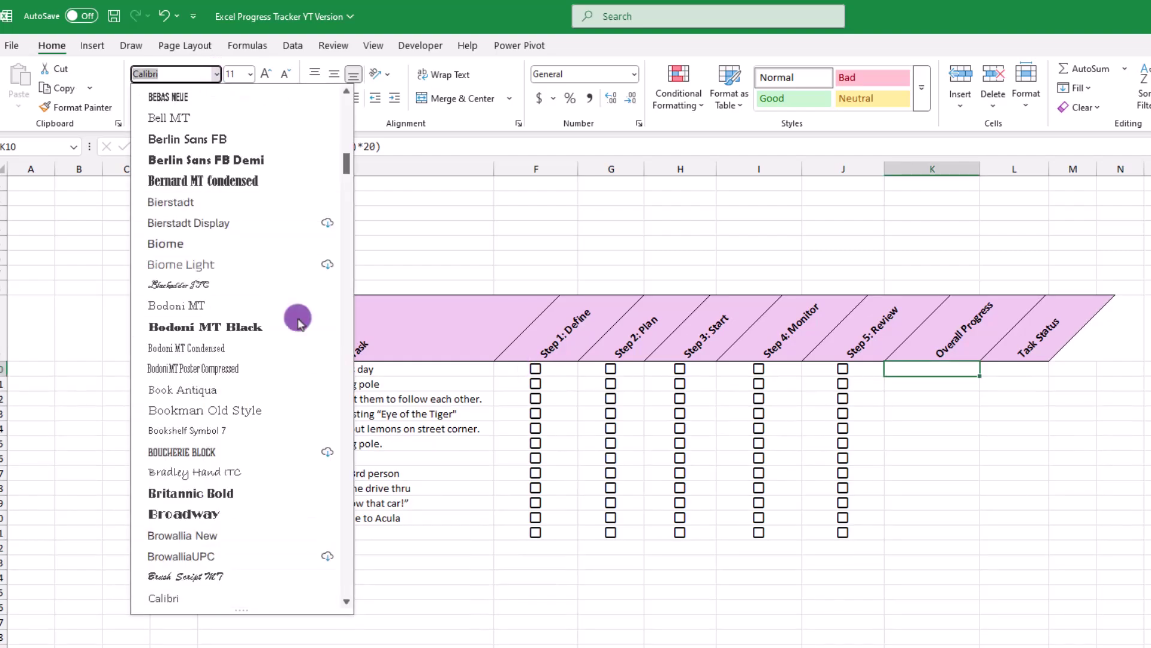
pyautogui.scroll(-8, 298, 313)
pyautogui.scroll(-20, 332, 340)
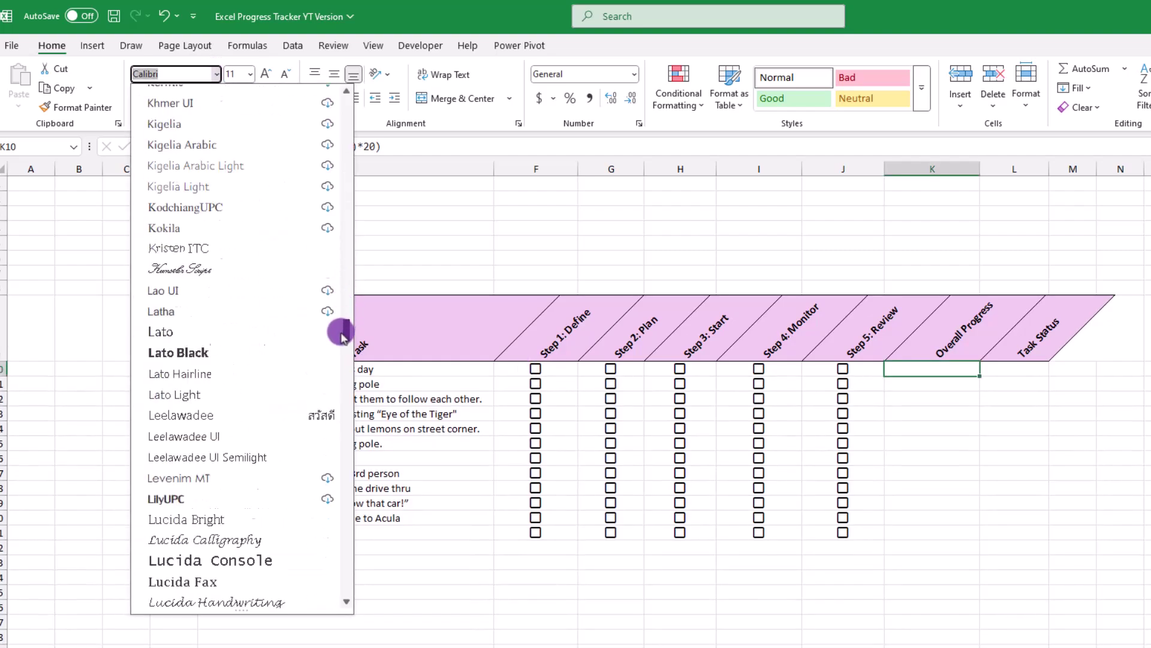
pyautogui.scroll(-20, 226, 411)
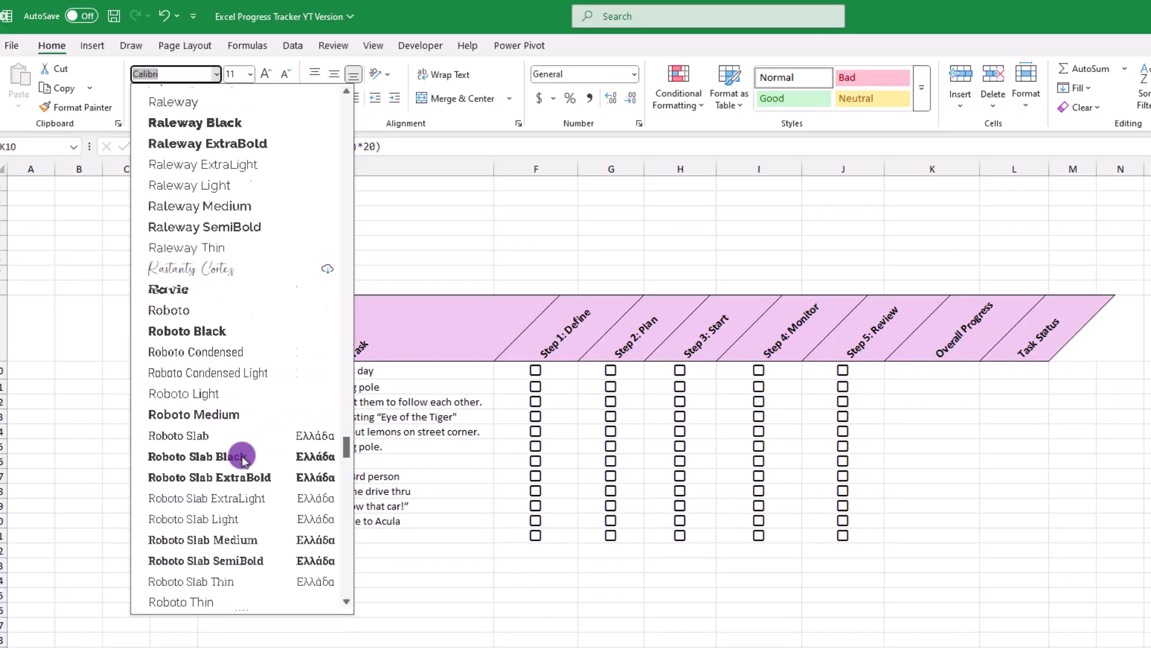
pyautogui.scroll(-15, 226, 468)
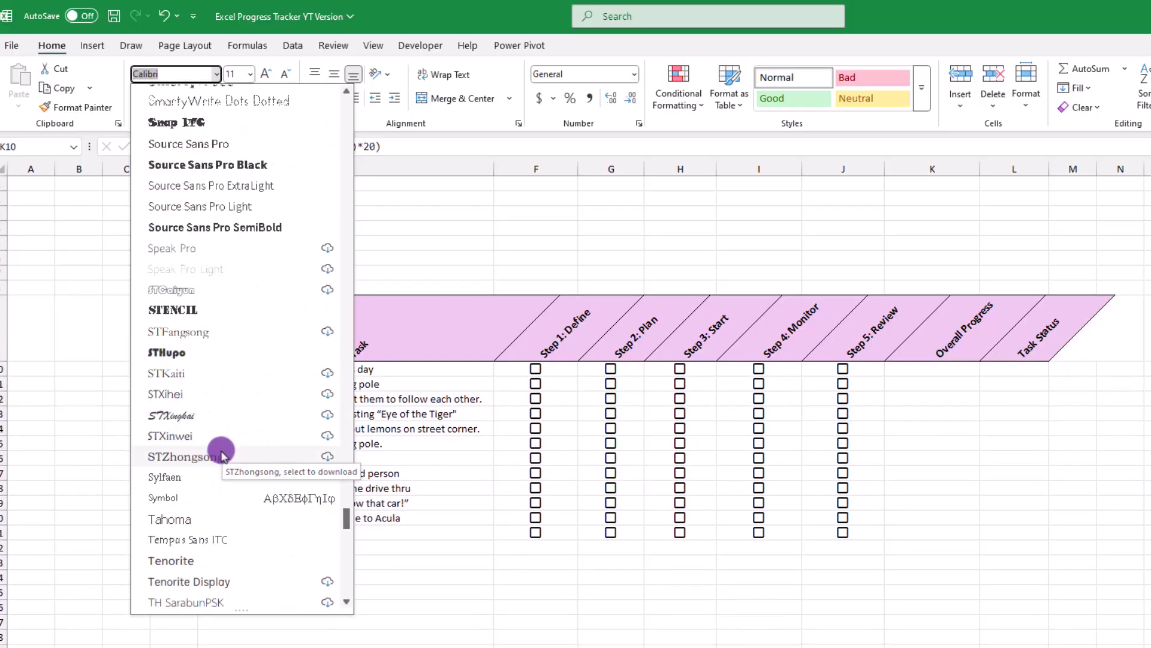
pyautogui.click(191, 309)
# Step: Tick all five step boxes F10:J10 for the first task
pyautogui.click(535, 369)
pyautogui.click(610, 369)
pyautogui.click(679, 369)
pyautogui.click(759, 368)
pyautogui.click(842, 368)
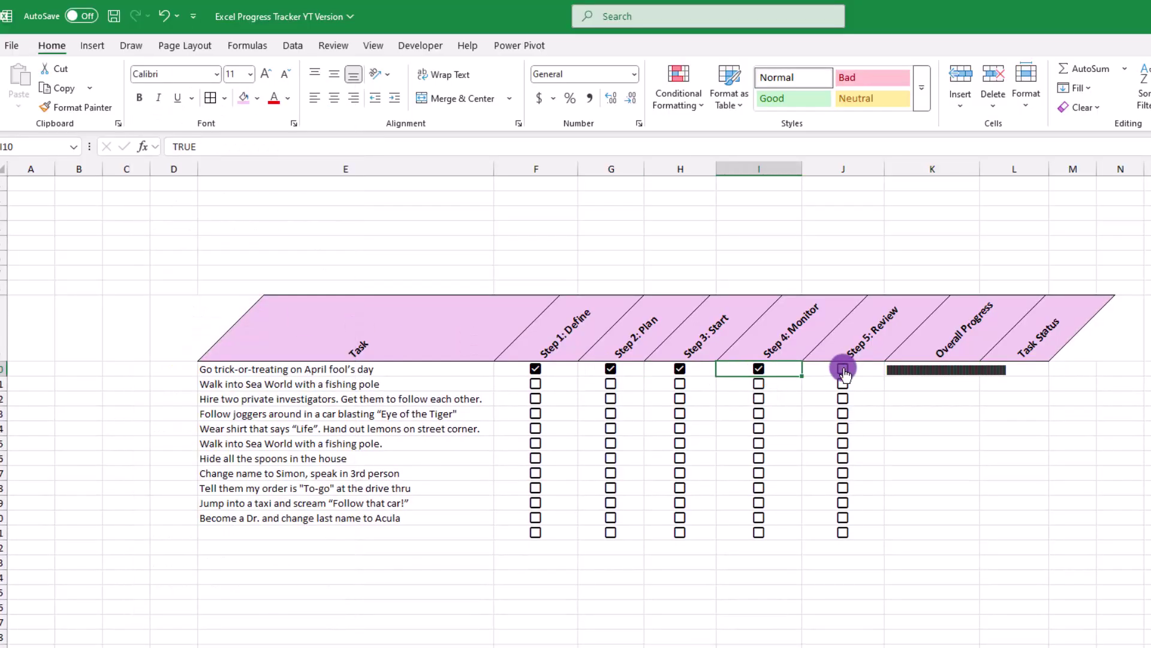
# Step: Colour the progress bar green and copy the formula down to row 20
pyautogui.click(288, 98)
pyautogui.click(477, 202)
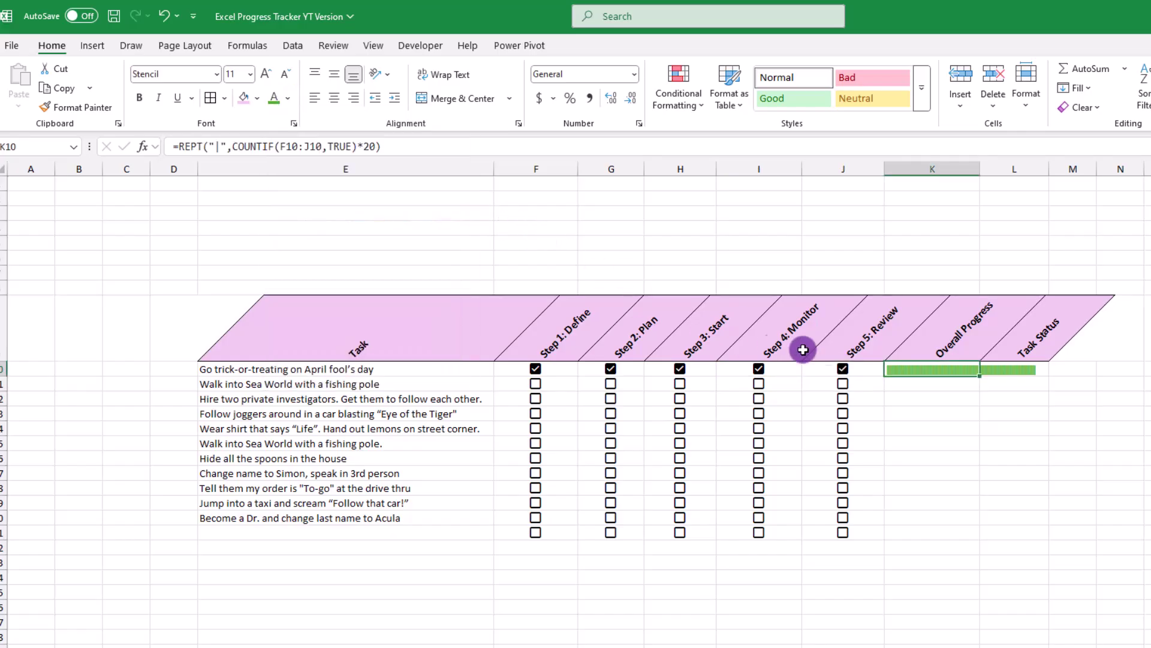
pyautogui.moveTo(979, 376); pyautogui.dragTo(971, 534)
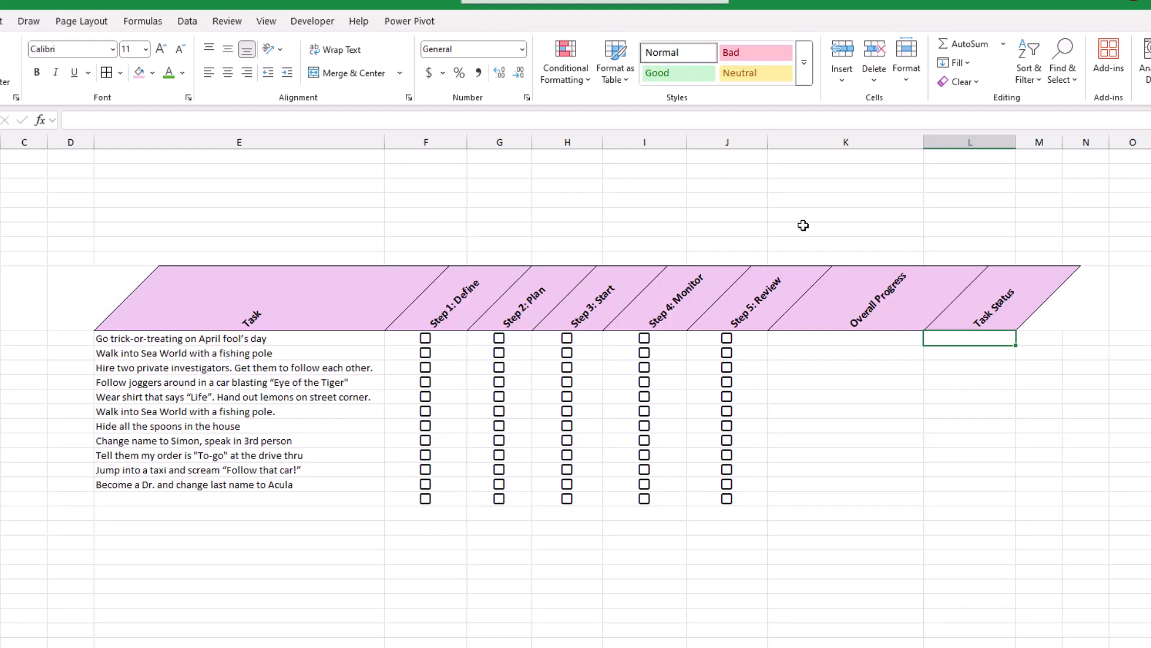
# Step: Select cell L10 for the Task Status formula
pyautogui.click(803, 225)
# Step: Insert the IFS function into L10 by searching the function finder for 'i'
pyautogui.click(44, 119)
pyautogui.write('ifs')
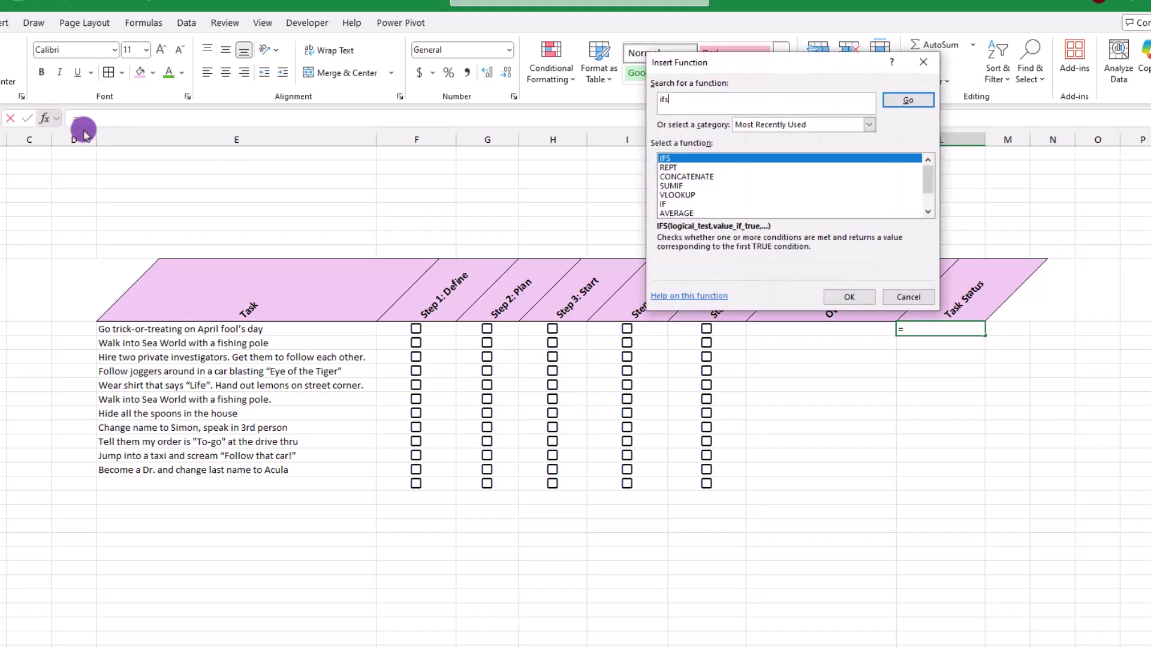
pyautogui.click(904, 101)
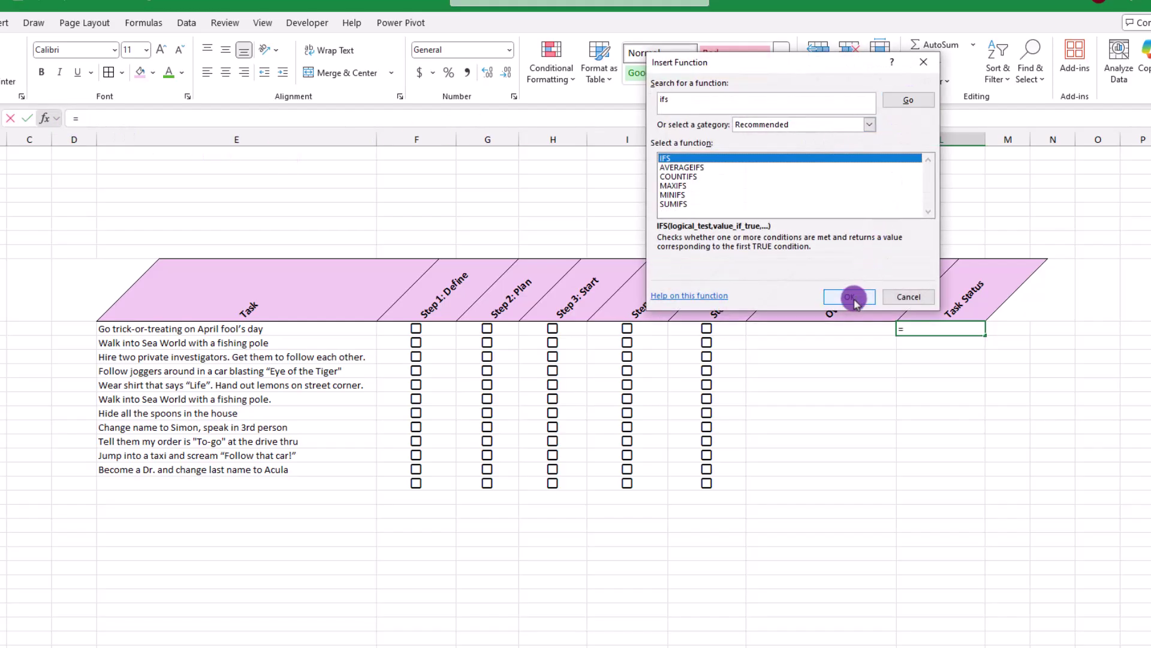
pyautogui.click(851, 298)
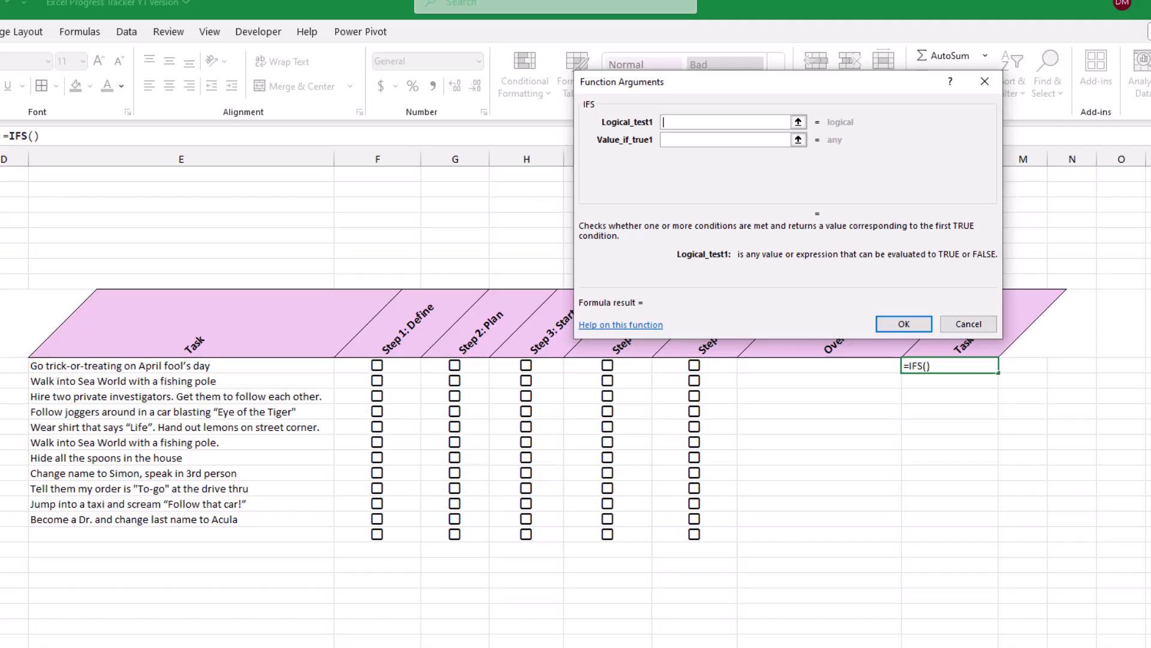
# Step: Make the first IFS test COUNTIF(F10:J10,TRUE)=0 return "Not Started"
pyautogui.write('coun')
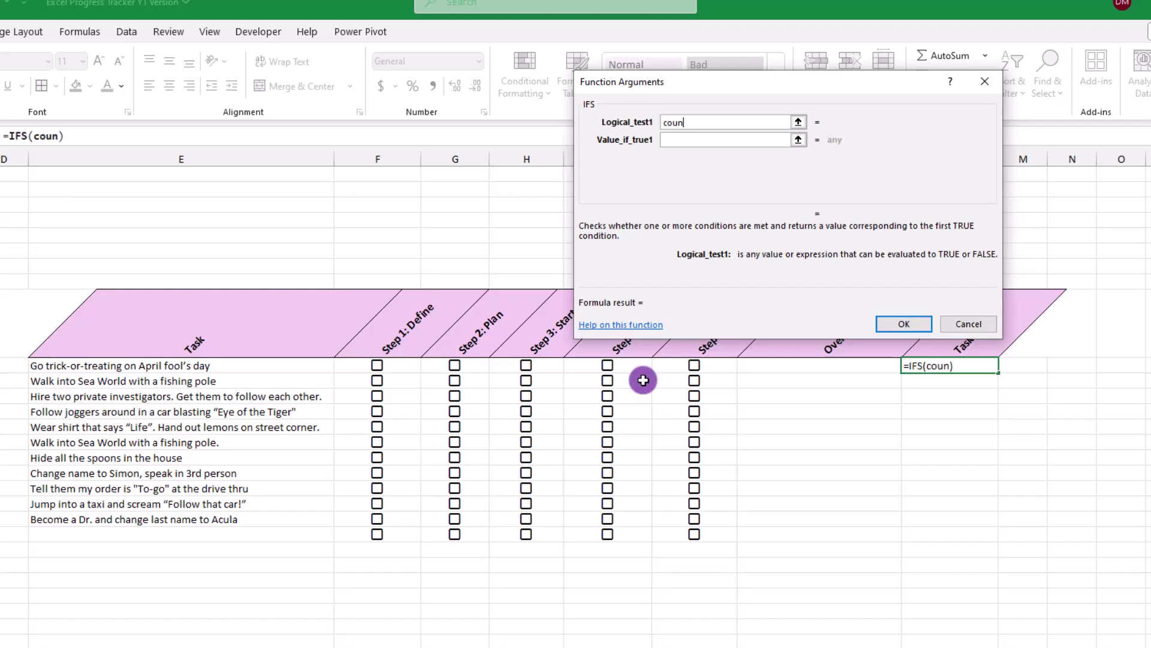
pyautogui.write('tif(')
pyautogui.moveTo(385, 364); pyautogui.dragTo(694, 362)
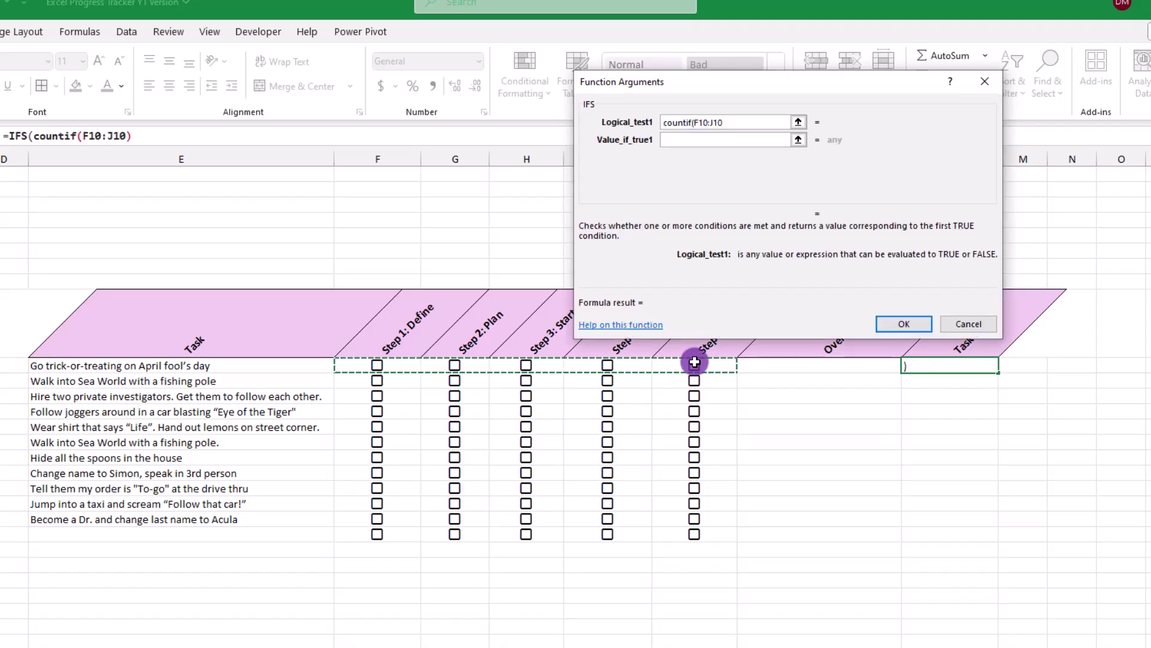
pyautogui.write(',tru')
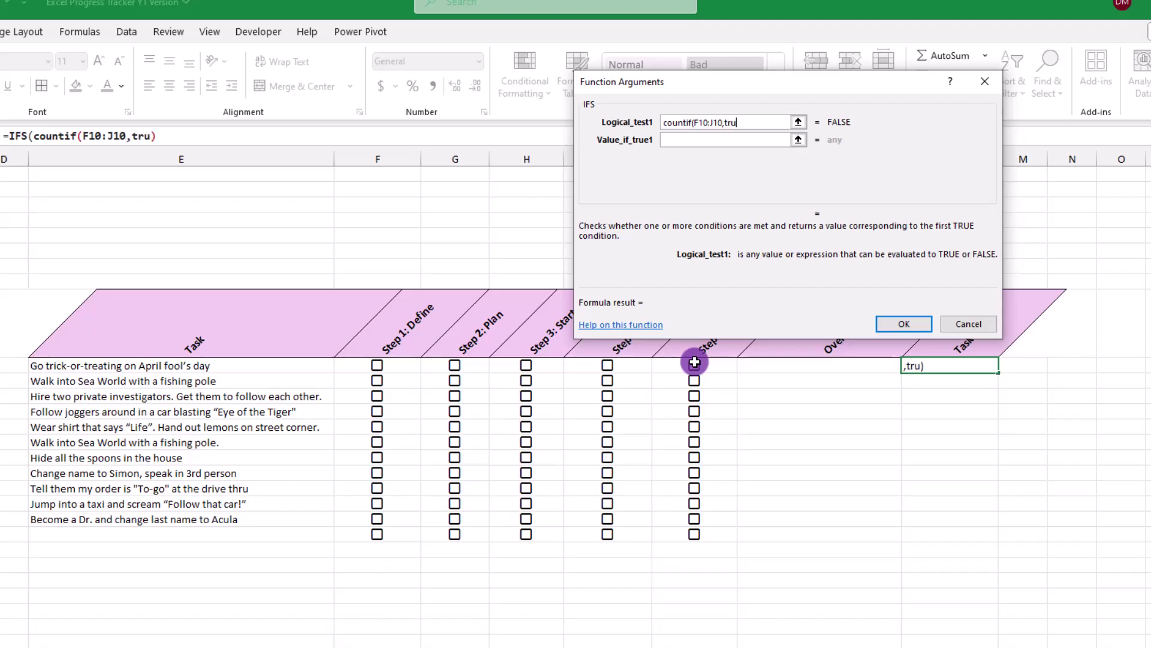
pyautogui.write('e)=0')
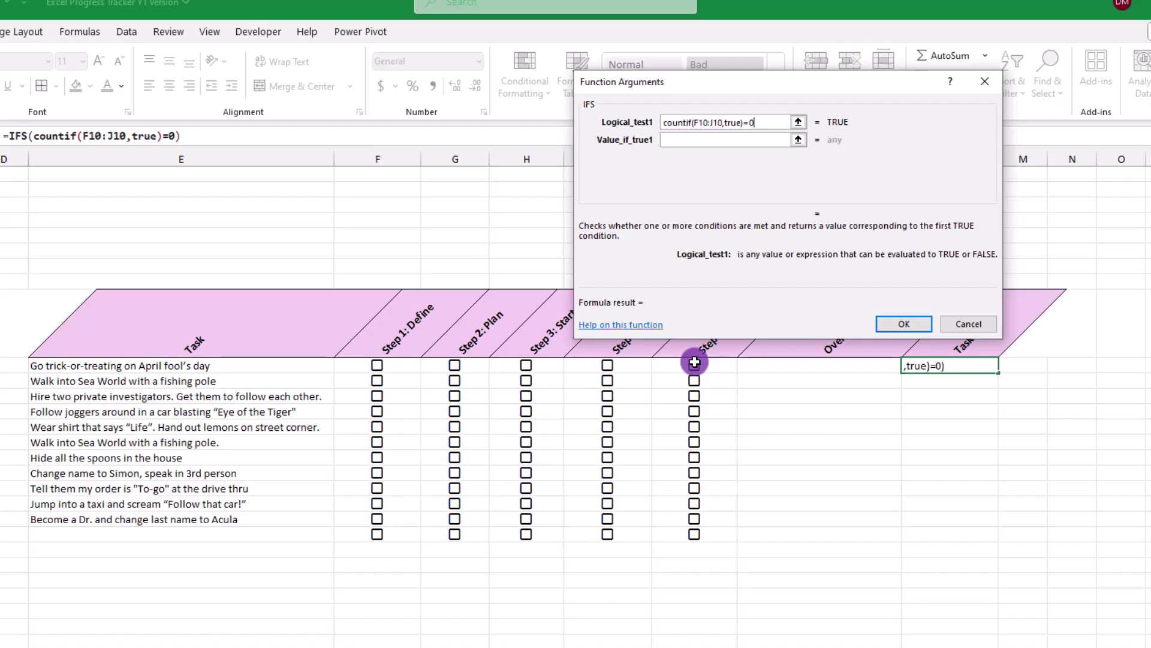
pyautogui.press('Tab')
pyautogui.write('Not Started')
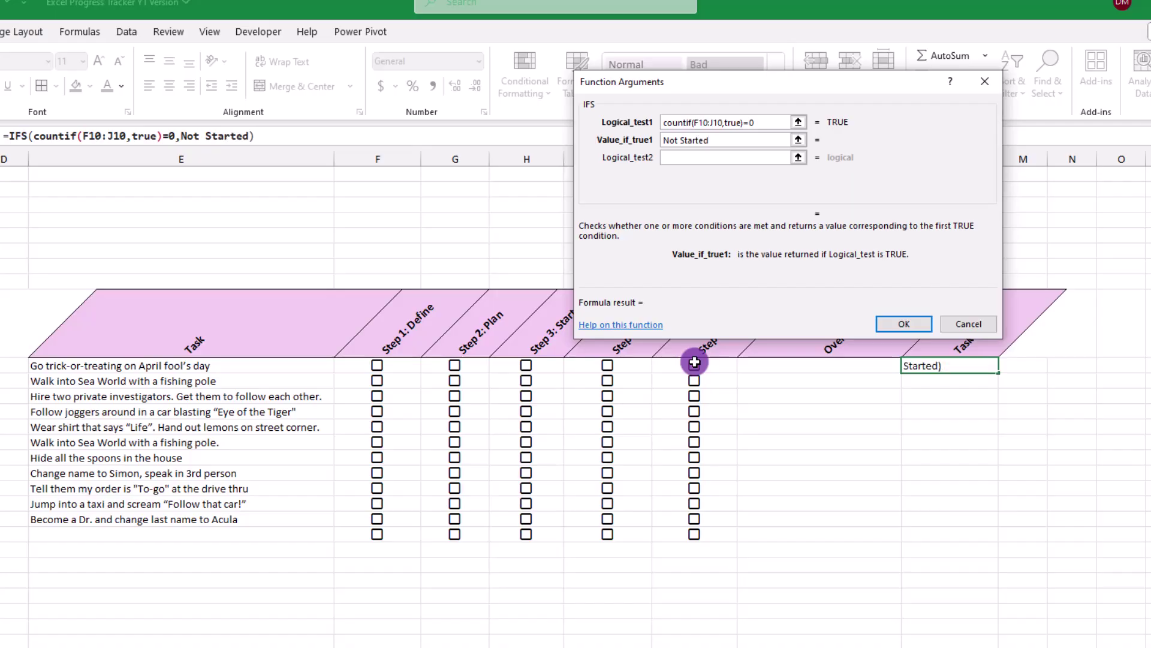
pyautogui.press('Tab')
# Step: Add COUNTIF(F10:J10,TRUE)<=4 returning "In Progress" and COUNTIF(F10:J10,TRUE)=5 as the third test
pyautogui.write('coun')
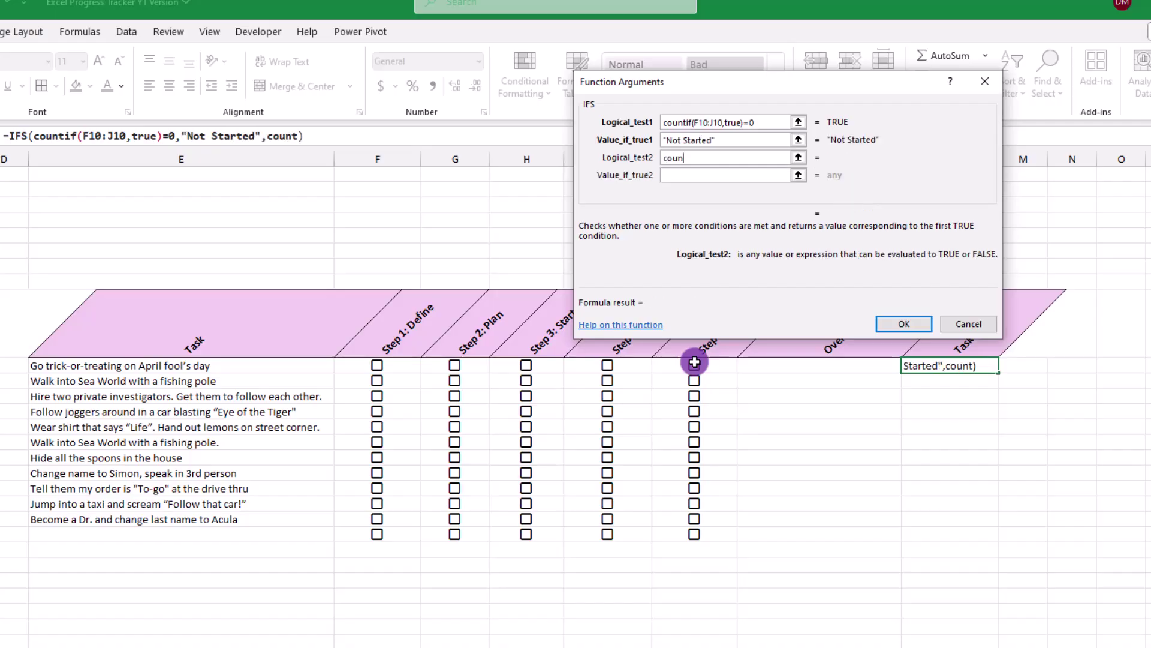
pyautogui.write('tif(')
pyautogui.moveTo(371, 366); pyautogui.dragTo(656, 363)
pyautogui.write(',true')
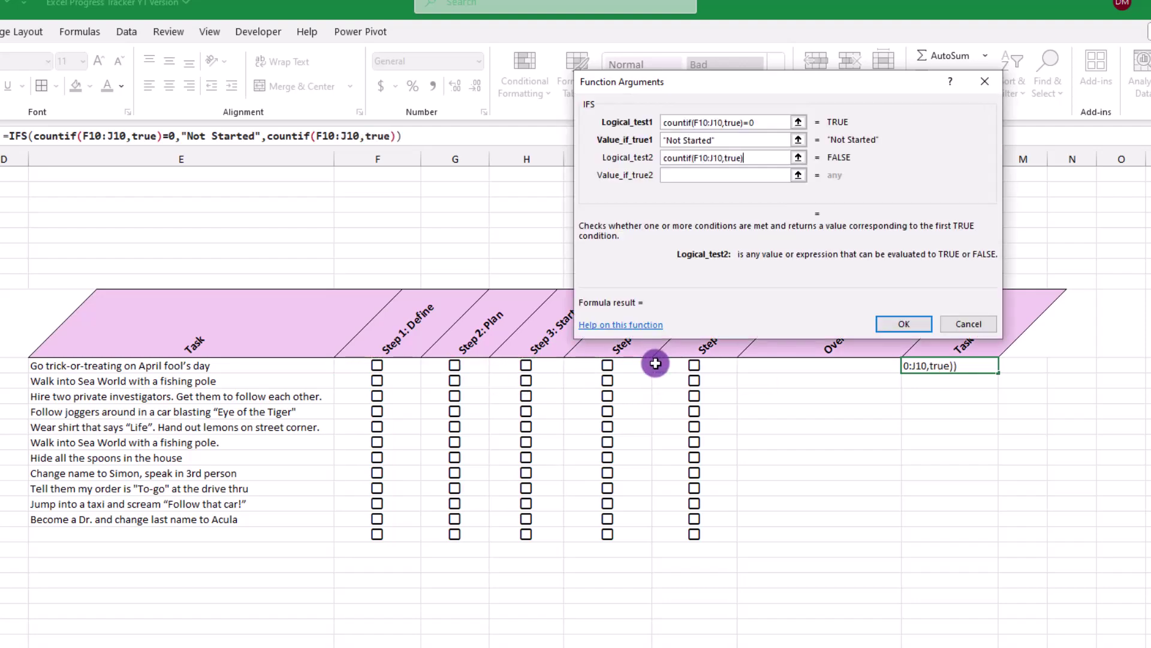
pyautogui.write(')<=4')
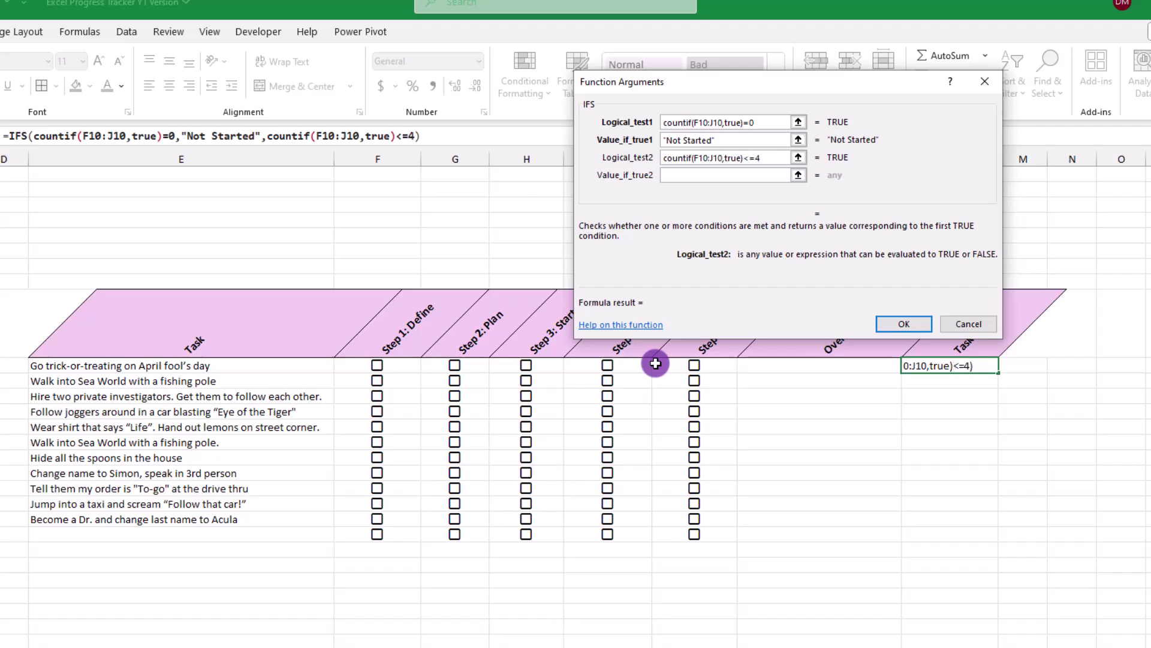
pyautogui.press('Tab')
pyautogui.write('I')
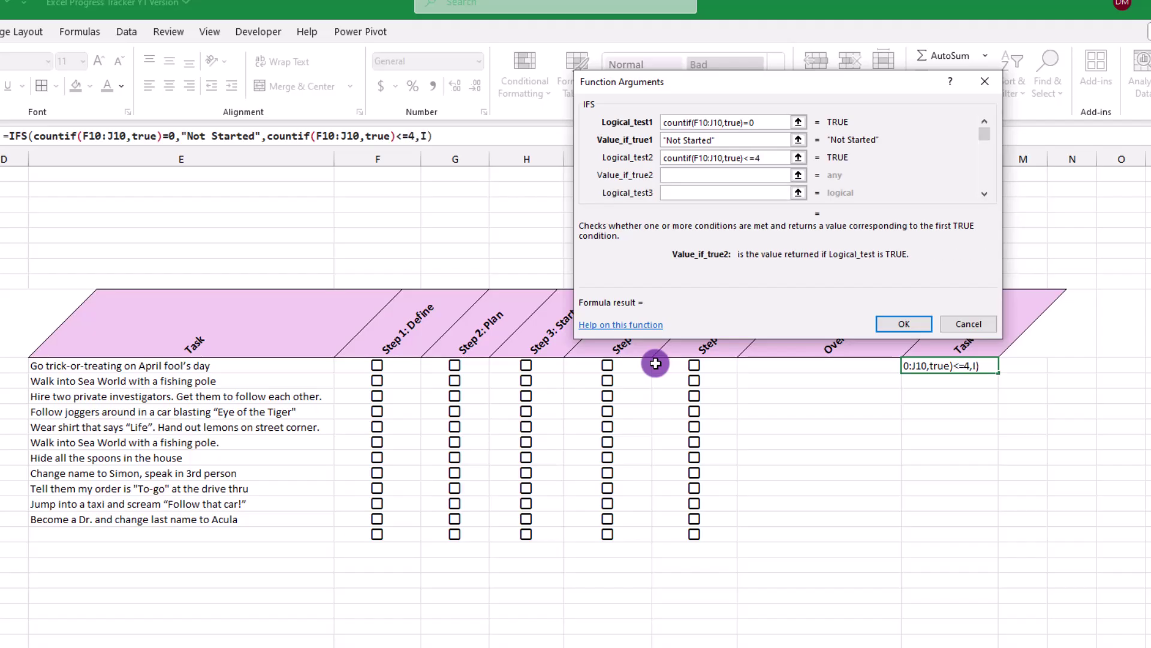
pyautogui.write('n Progress')
pyautogui.press('Tab')
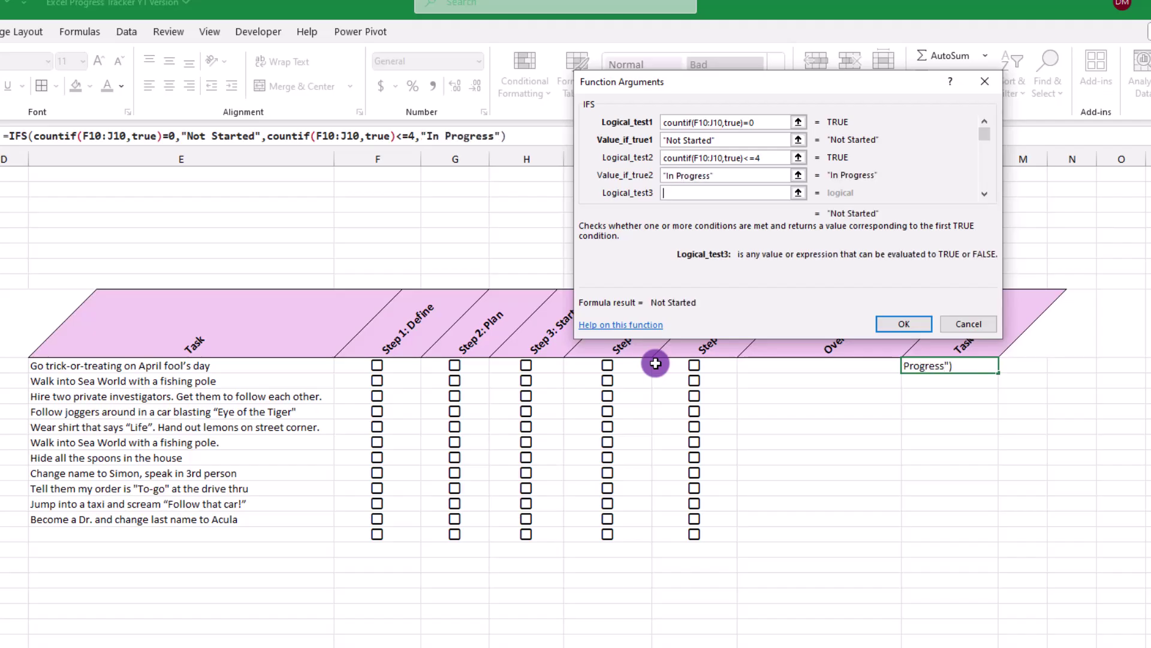
pyautogui.write('countif(')
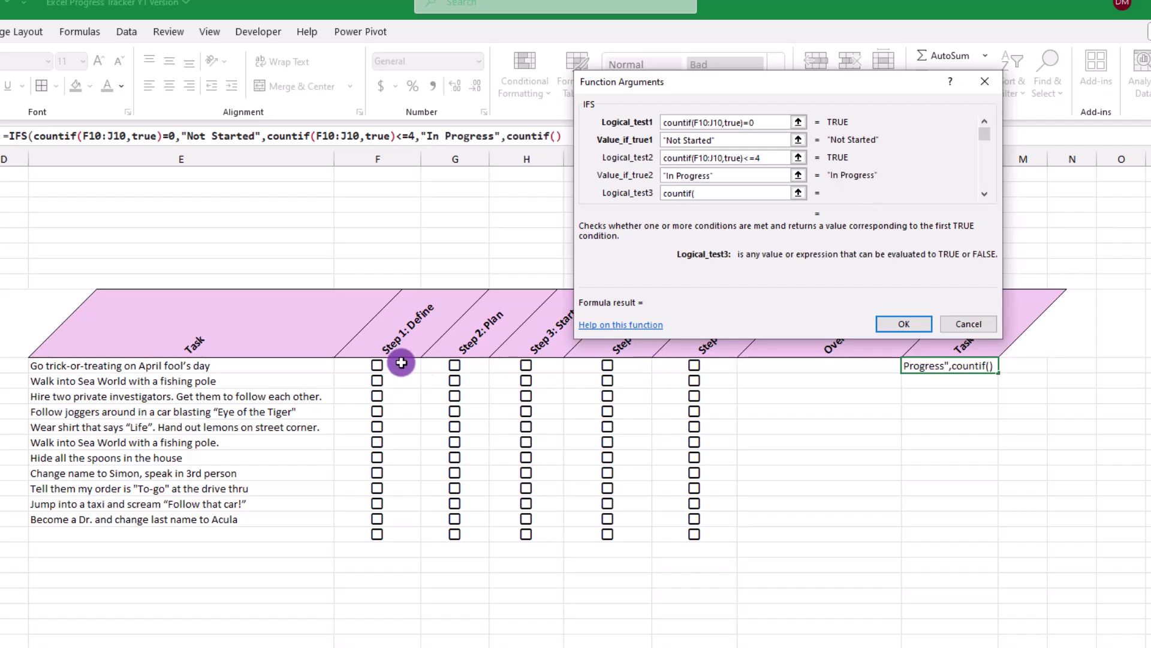
pyautogui.moveTo(402, 363); pyautogui.dragTo(663, 365)
pyautogui.write(',true')
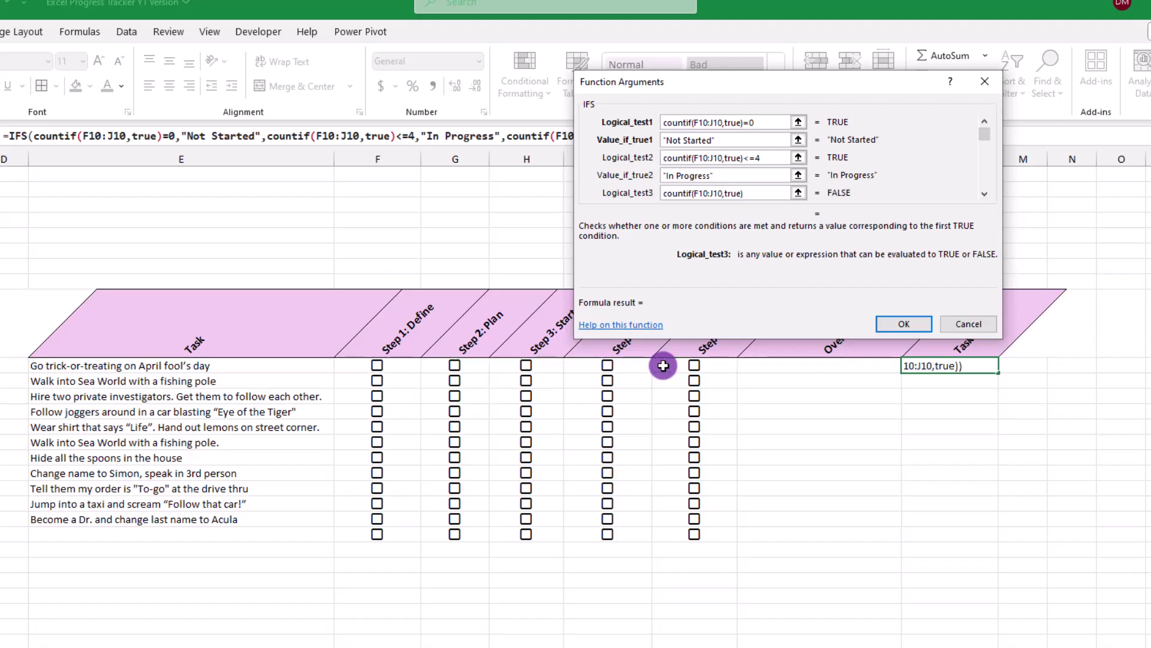
pyautogui.write(')=5')
pyautogui.press('Tab')
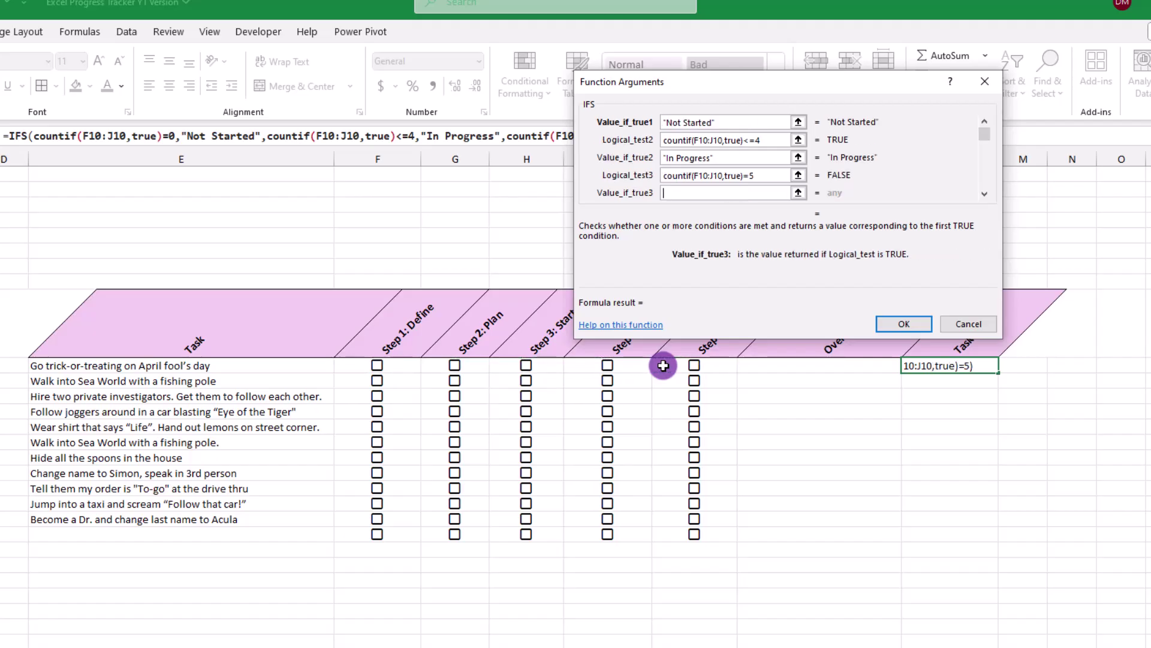
# Step: Finish the formula with 'Complete', test it on the first task's five steps, then fill L10 down to L21
pyautogui.write('Complete')
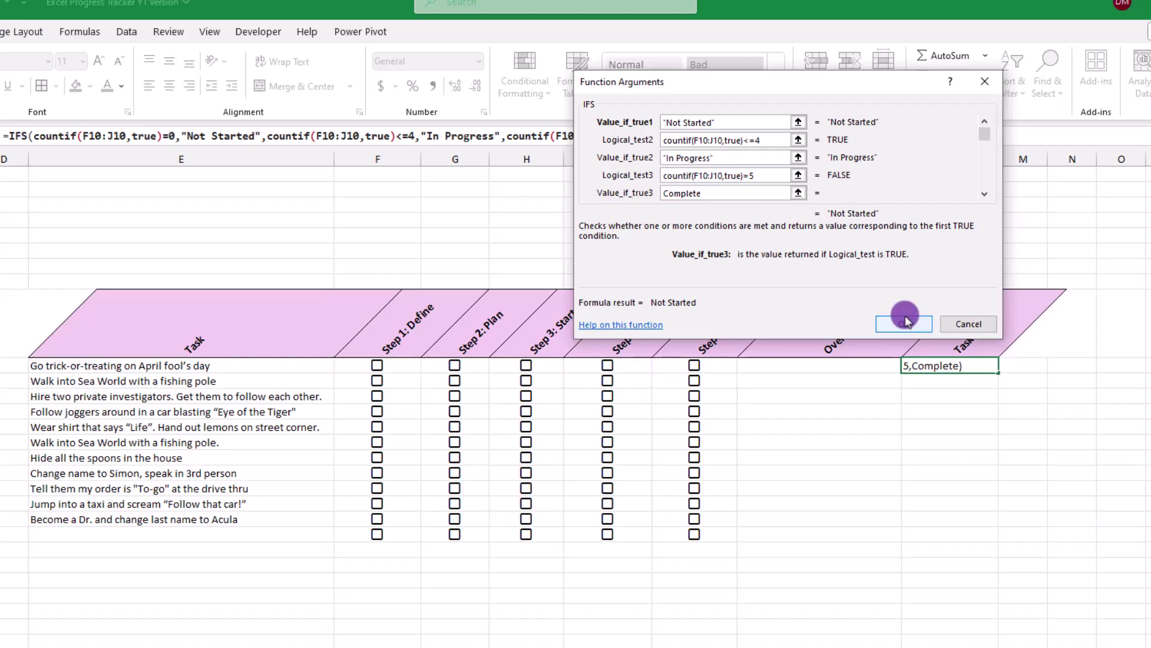
pyautogui.click(904, 324)
pyautogui.click(376, 365)
pyautogui.click(454, 365)
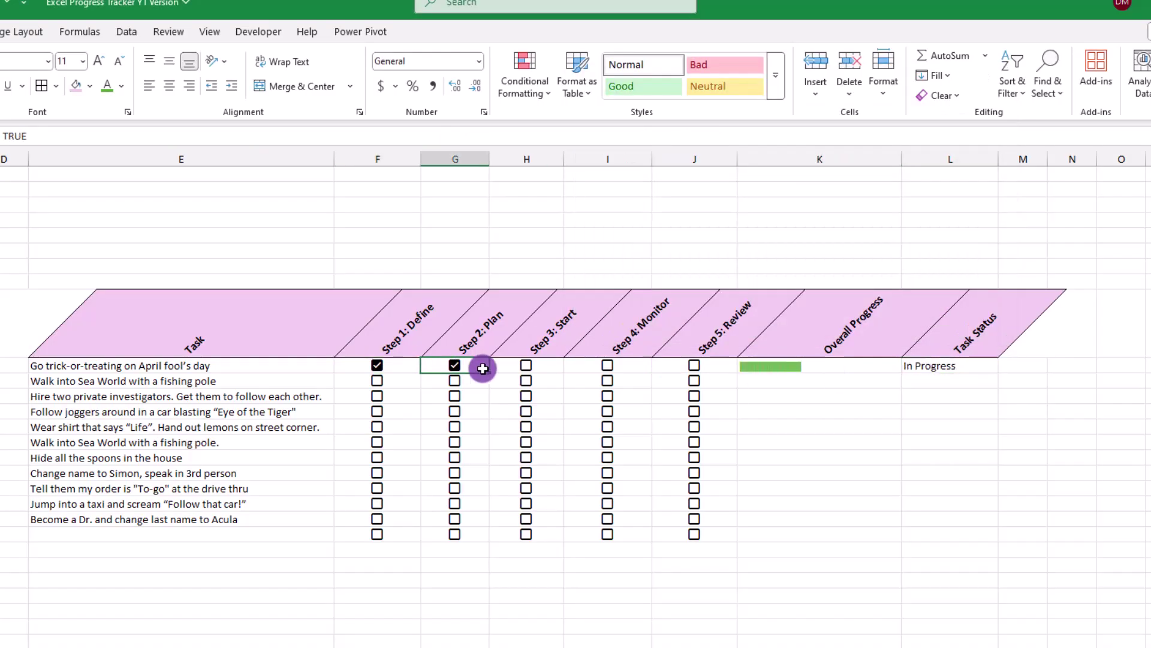
pyautogui.click(526, 364)
pyautogui.click(607, 365)
pyautogui.click(694, 365)
pyautogui.click(903, 373)
pyautogui.moveTo(999, 373); pyautogui.dragTo(990, 534)
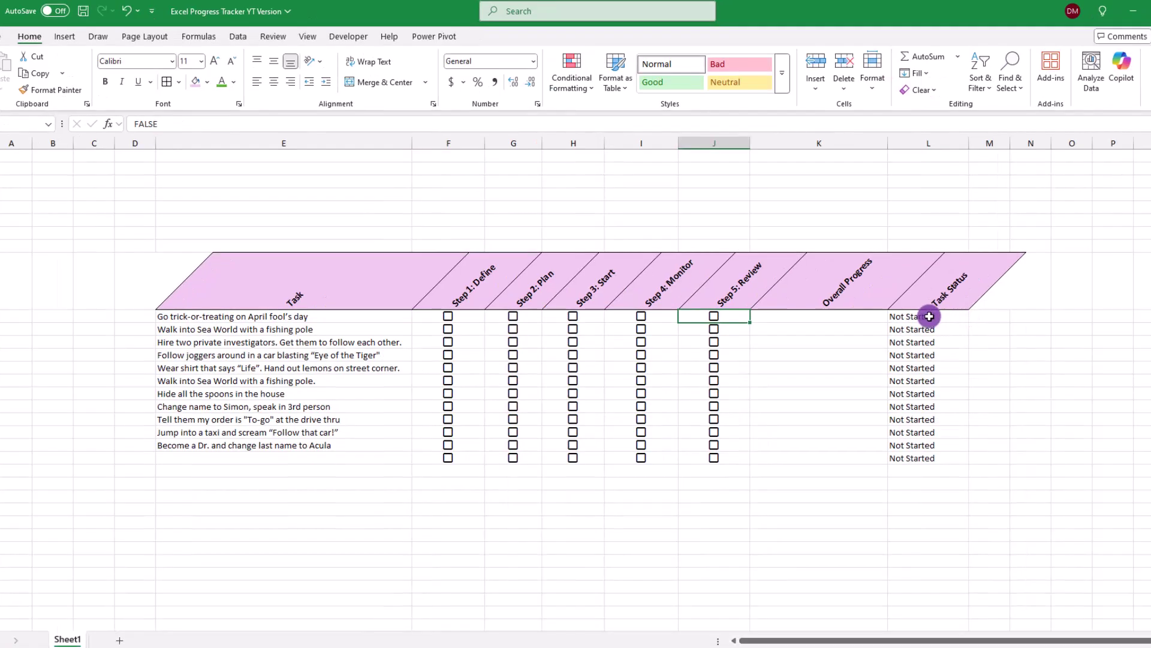
# Step: Select L10:L21 and highlight cells containing 'Not' in light red
pyautogui.moveTo(927, 316); pyautogui.dragTo(917, 461)
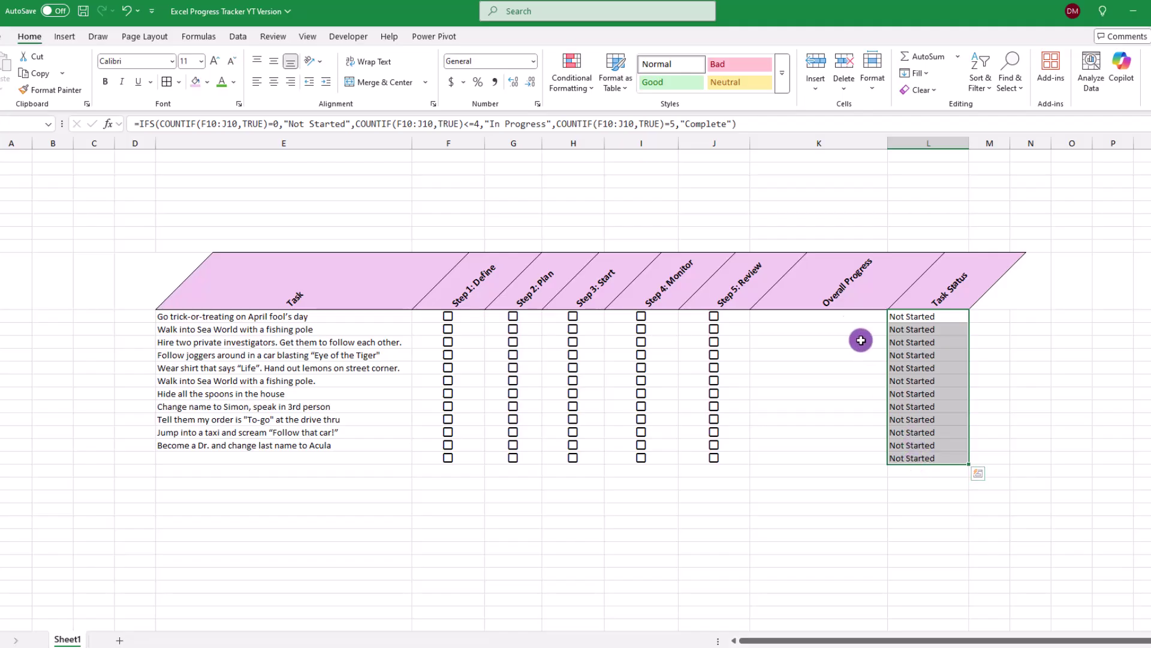
pyautogui.click(589, 82)
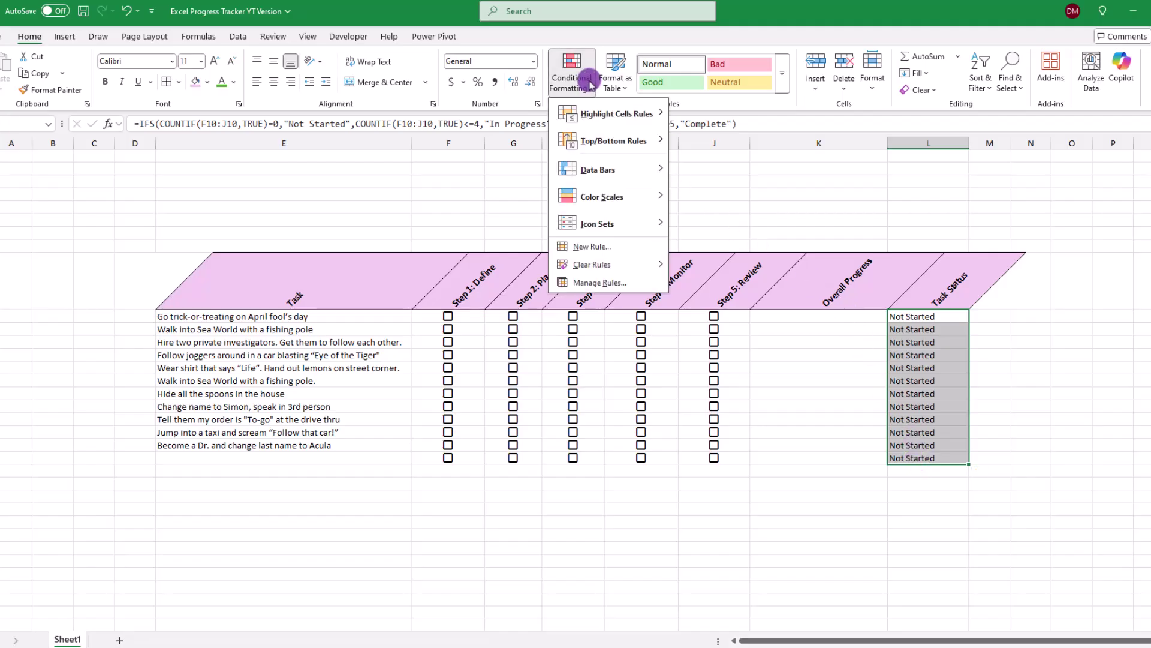
pyautogui.moveTo(591, 113)
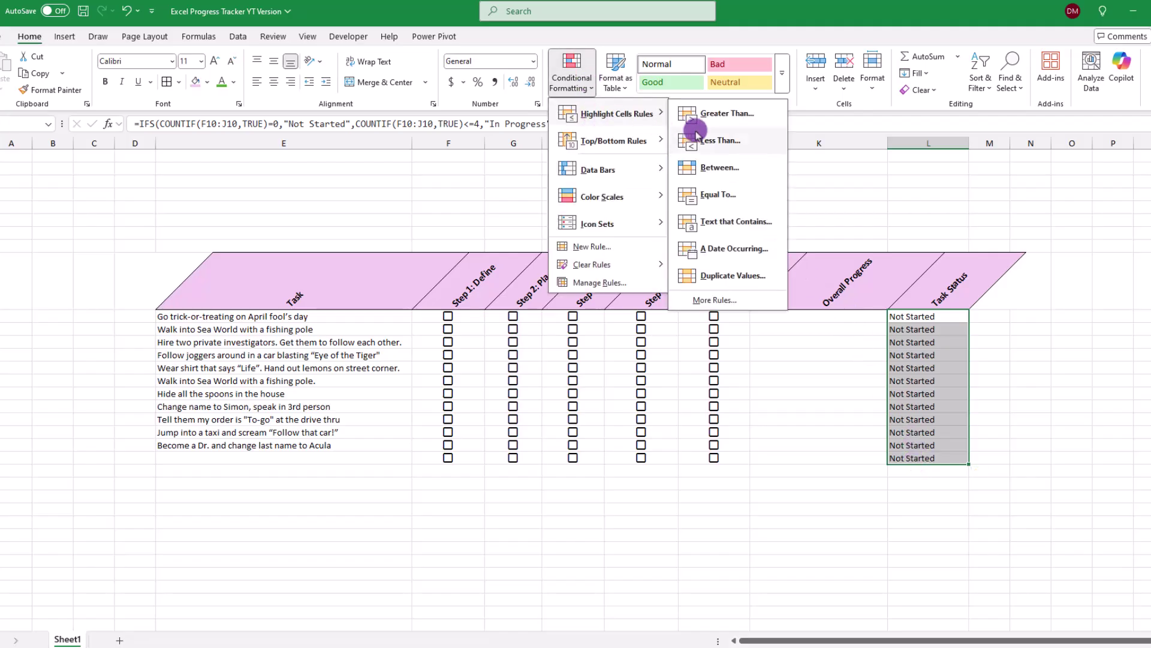
pyautogui.click(708, 221)
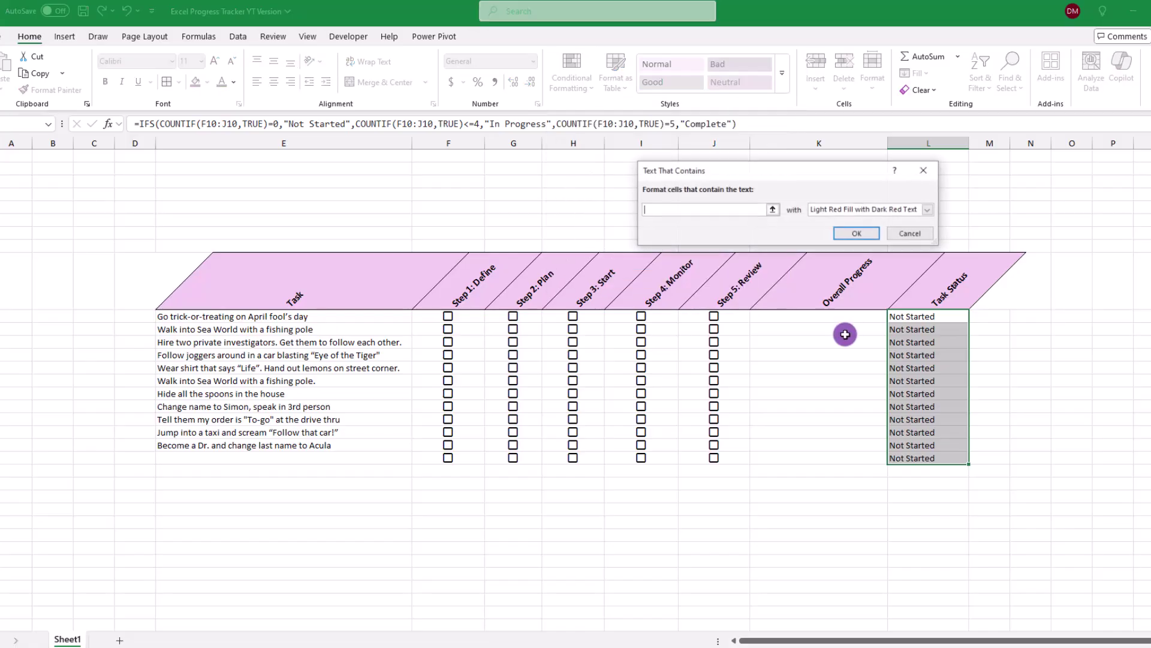
pyautogui.write('Not Started')
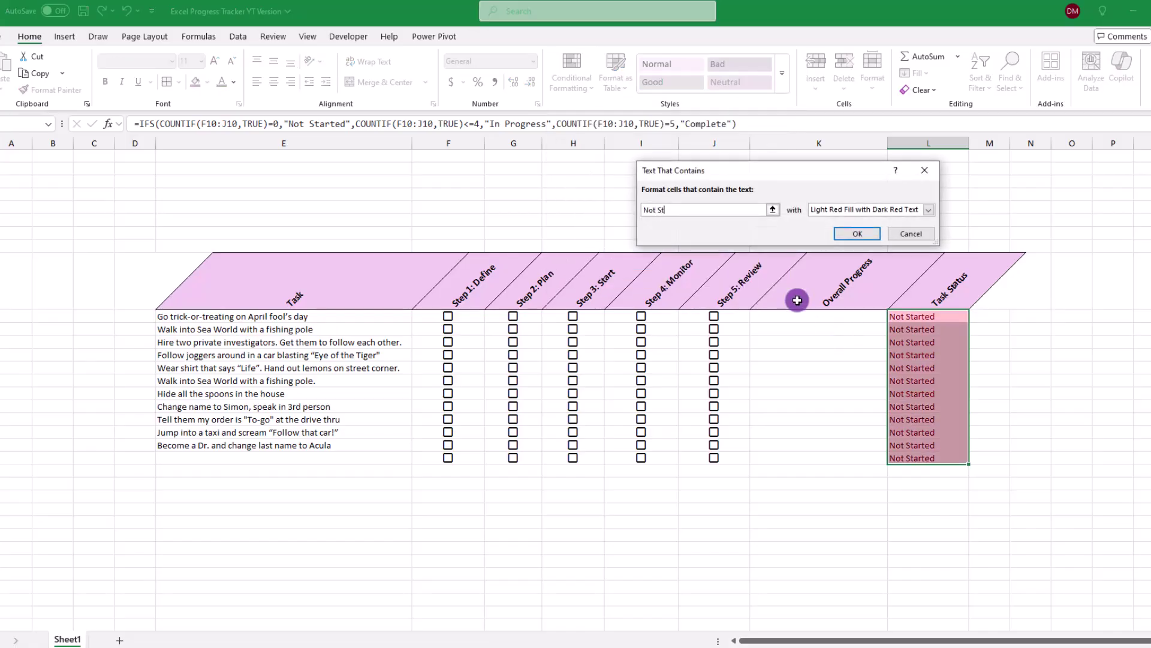
pyautogui.click(867, 234)
# Step: Add a Text that Contains rule giving In Progress cells a yellow fill
pyautogui.click(573, 79)
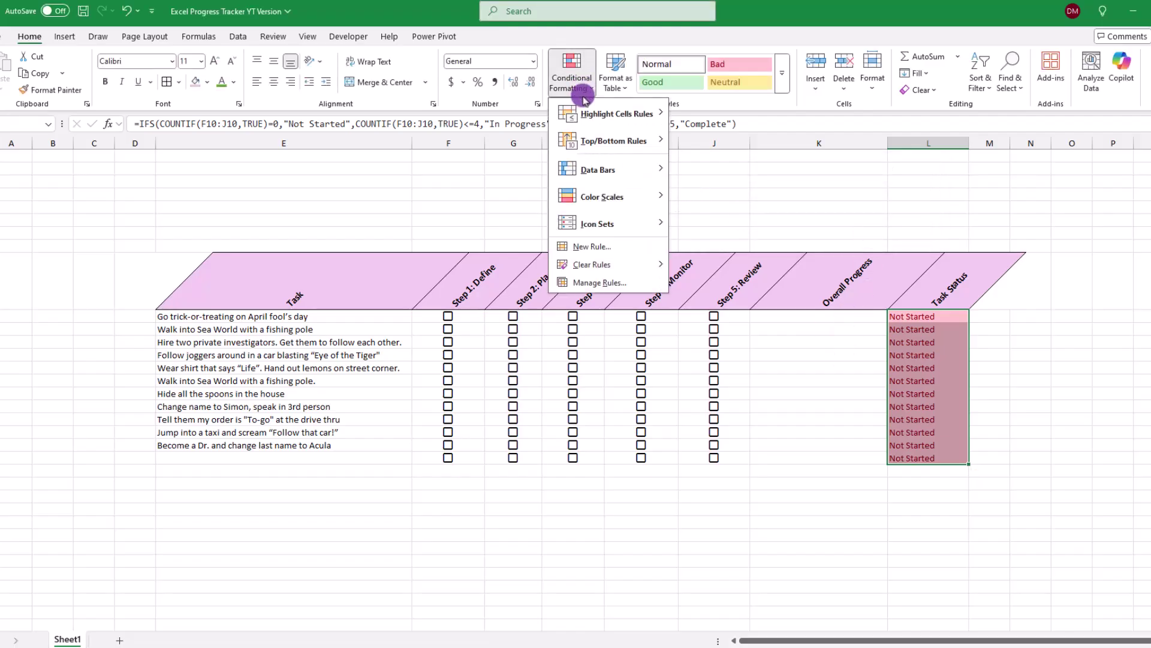
pyautogui.moveTo(596, 112)
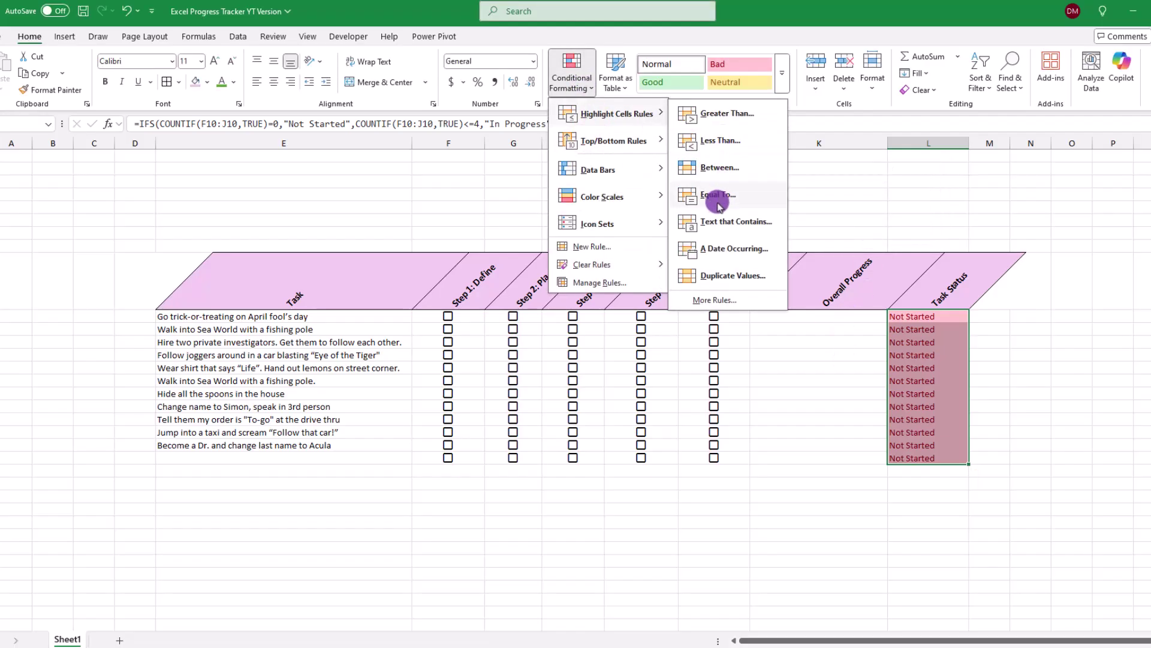
pyautogui.click(717, 224)
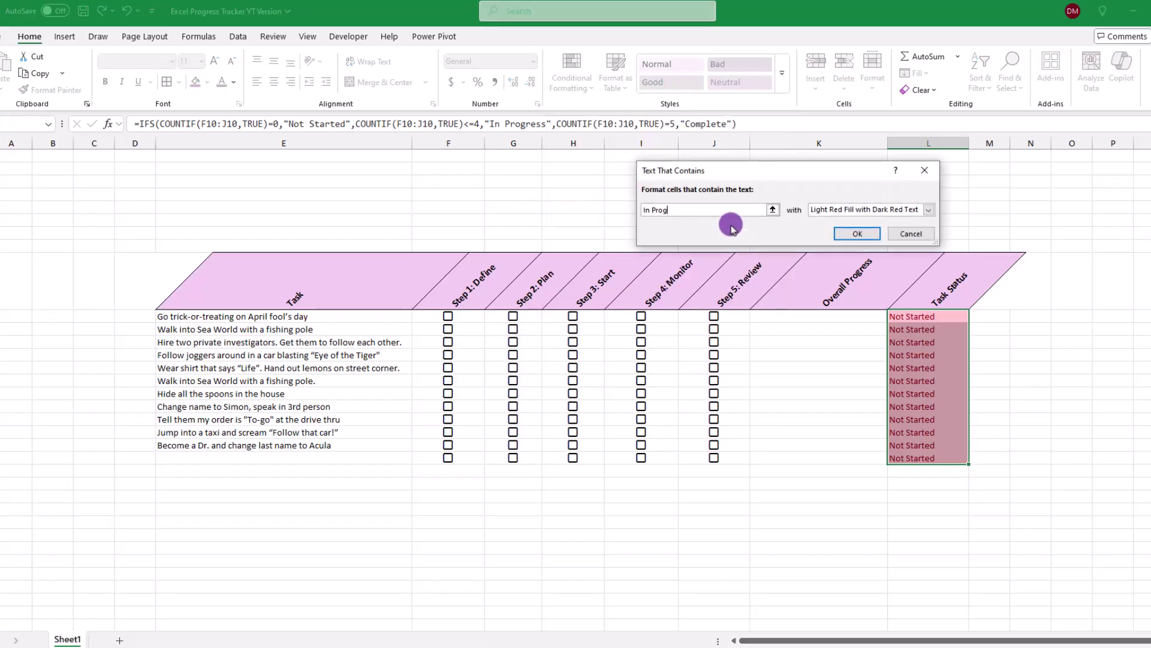
pyautogui.click(929, 210)
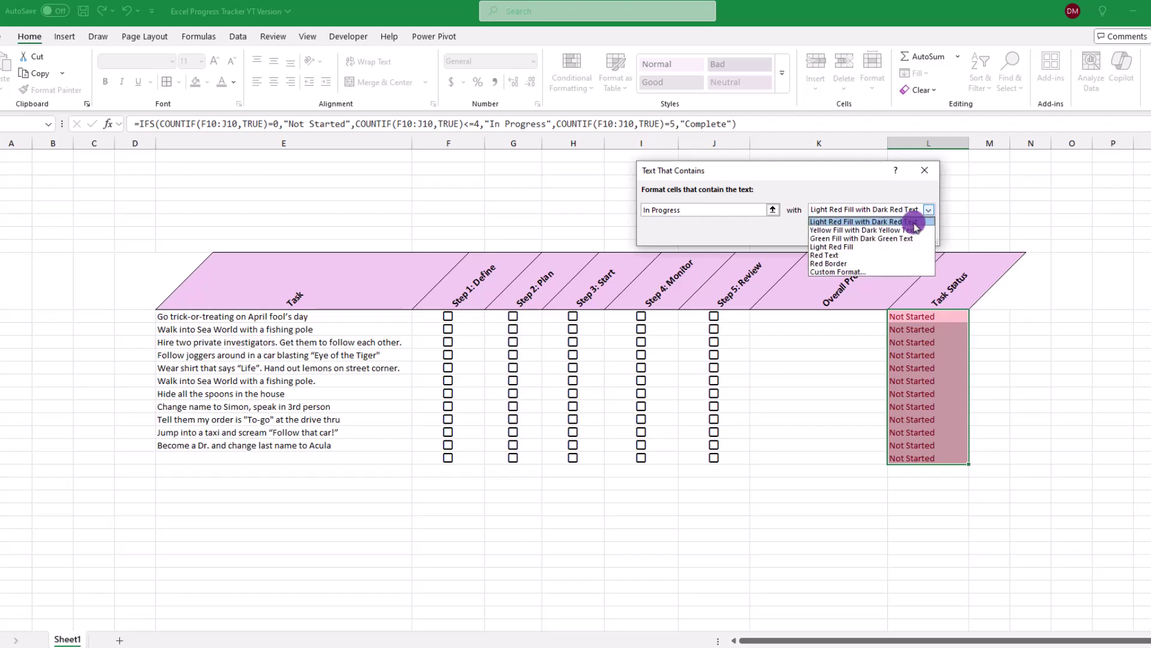
pyautogui.click(906, 231)
pyautogui.click(851, 234)
# Step: Set up a Text that Contains rule with green fill for Complete
pyautogui.click(572, 72)
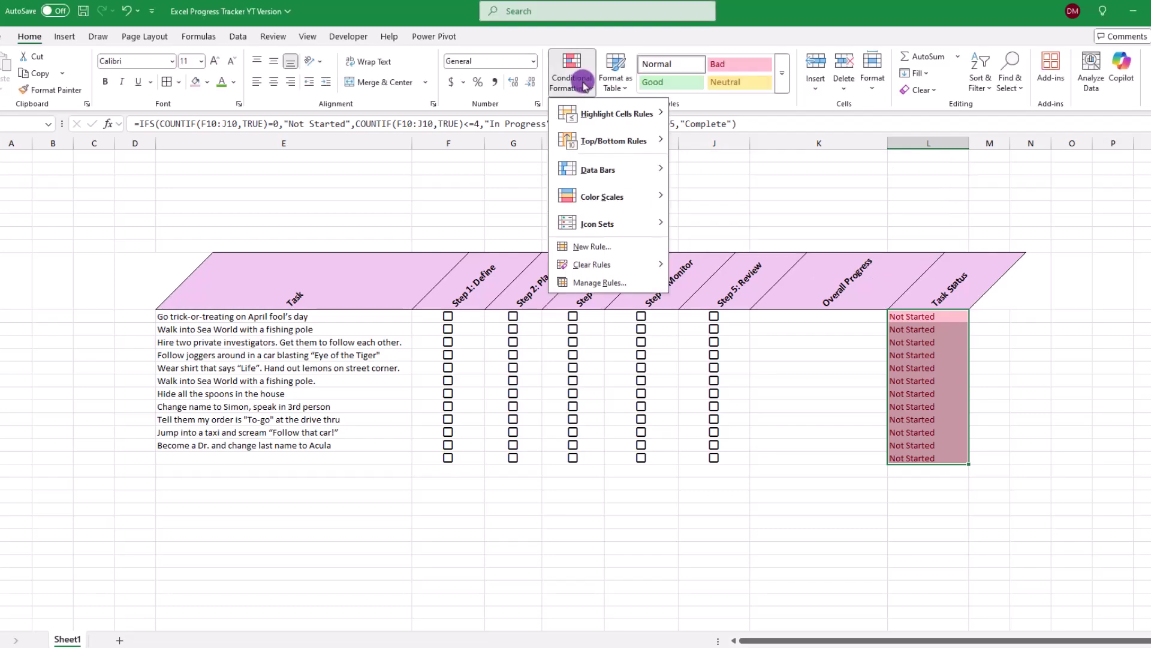
pyautogui.moveTo(596, 113)
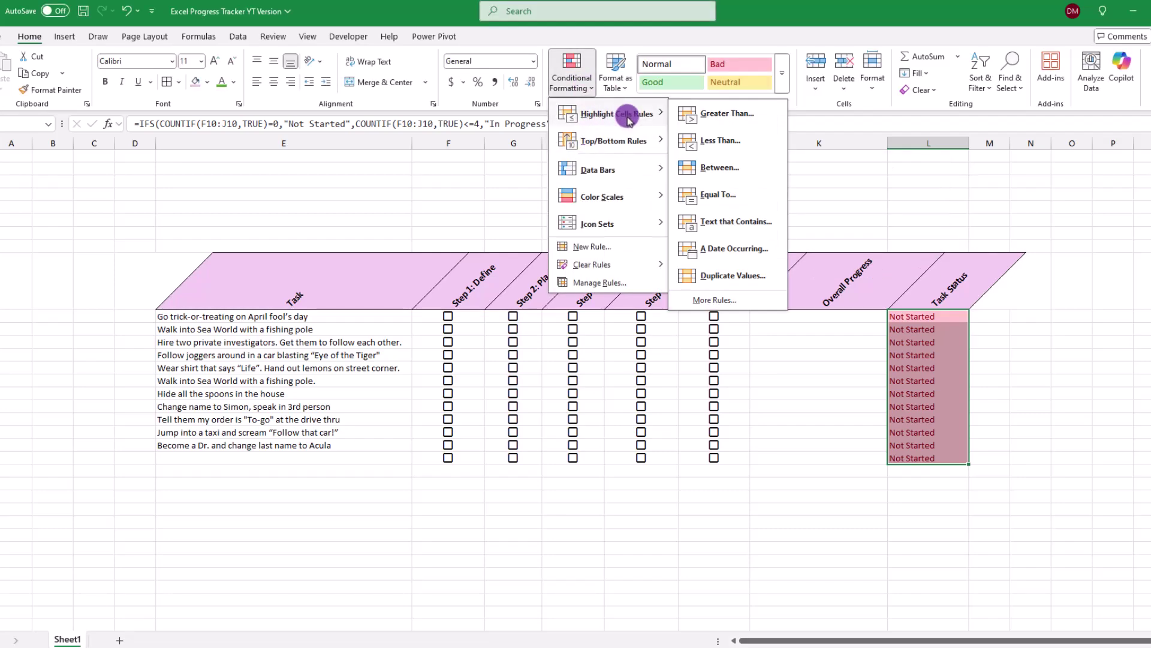
pyautogui.click(695, 227)
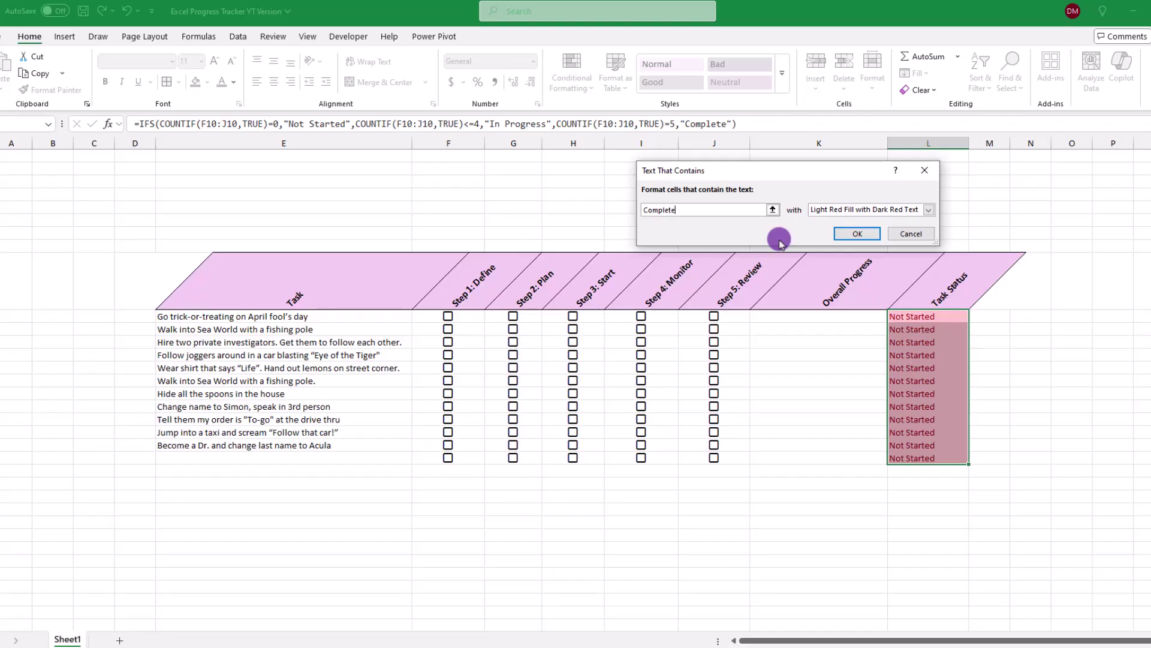
pyautogui.click(929, 209)
pyautogui.click(885, 238)
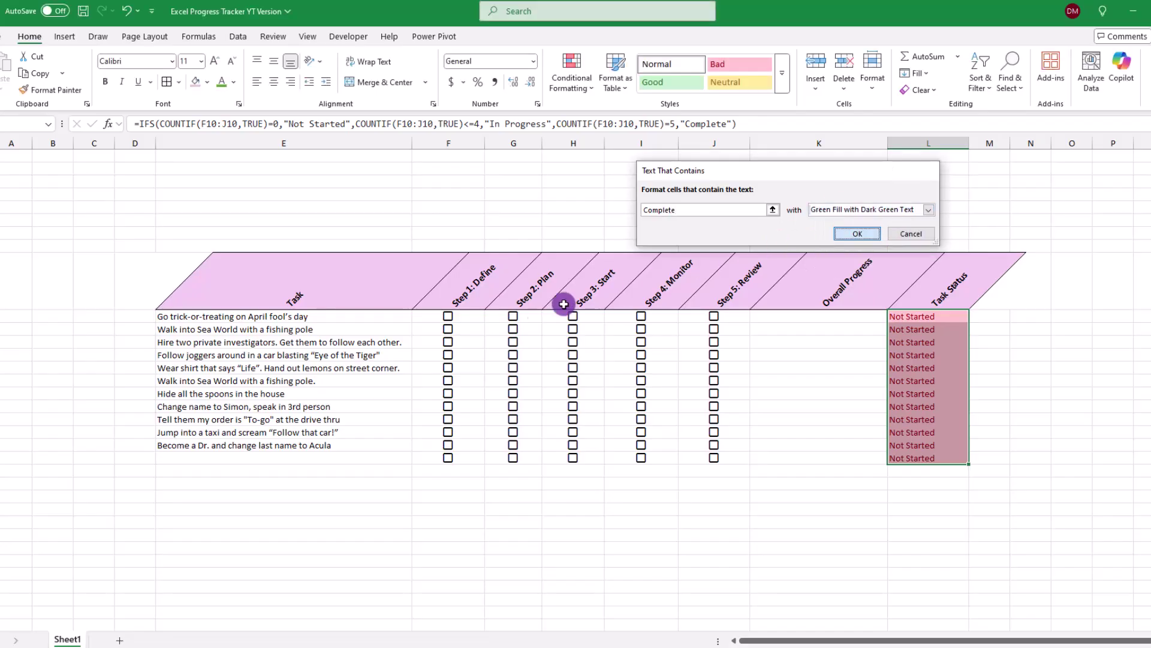
# Step: Confirm the green rule, tick three steps of row 10 and all five of row 11
pyautogui.press('Return')
pyautogui.click(447, 316)
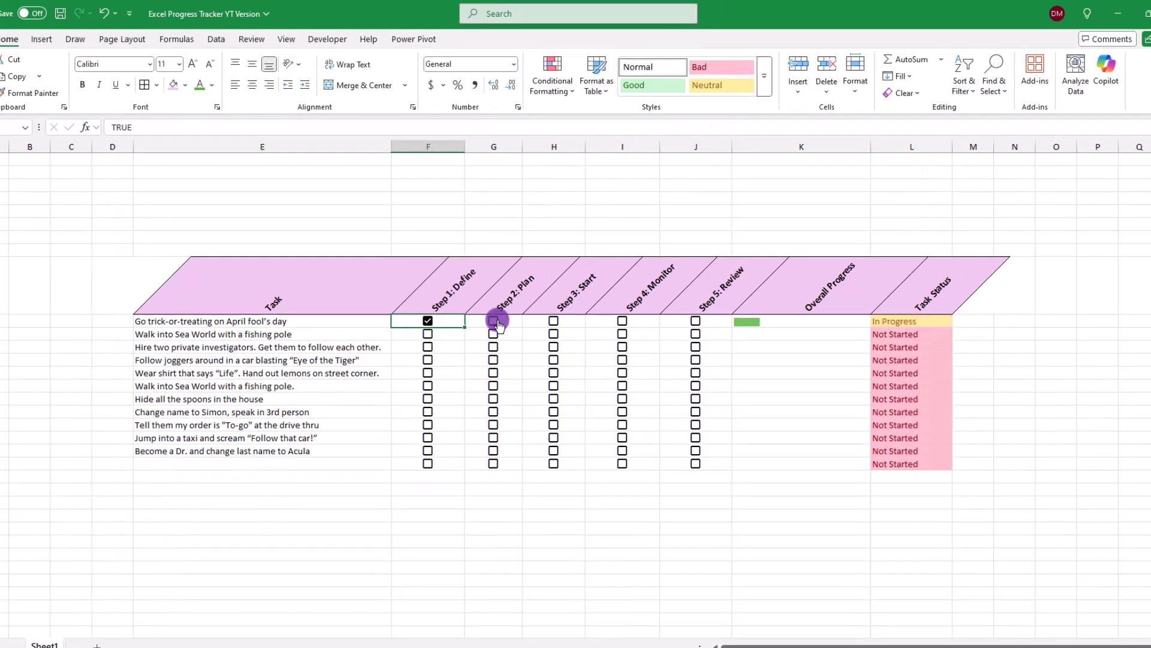
pyautogui.click(493, 321)
pyautogui.click(553, 321)
pyautogui.click(428, 333)
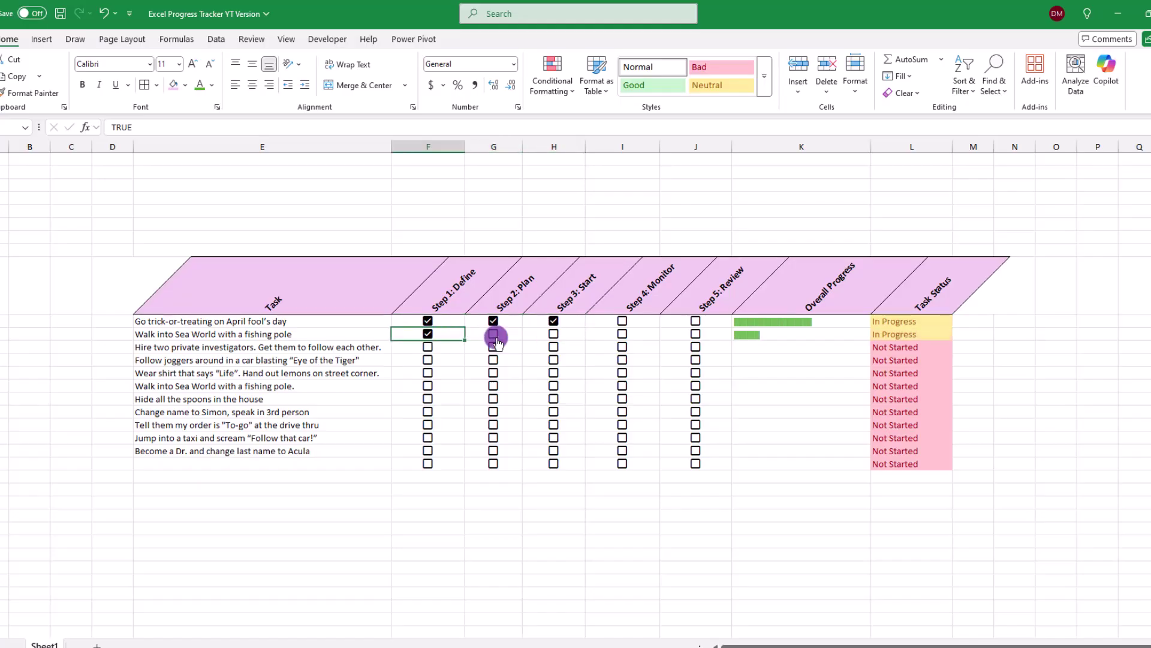
pyautogui.click(493, 334)
pyautogui.click(552, 333)
pyautogui.click(622, 333)
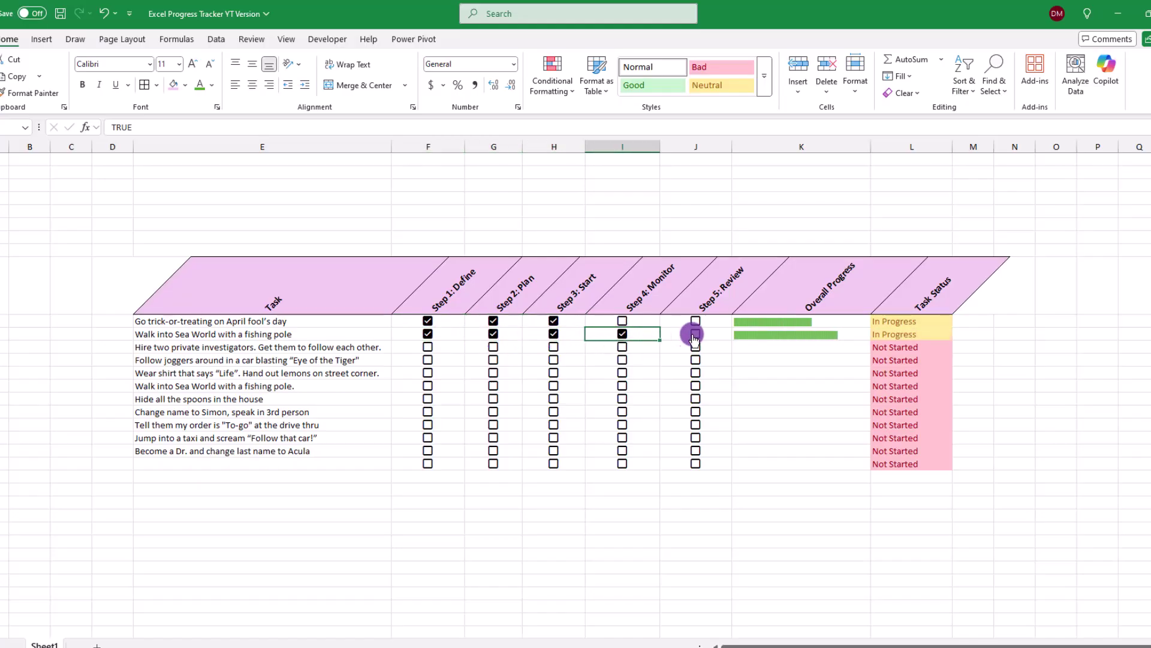
pyautogui.click(695, 334)
# Step: Tick three steps for the row 13 task and all five for the spoons task
pyautogui.click(428, 372)
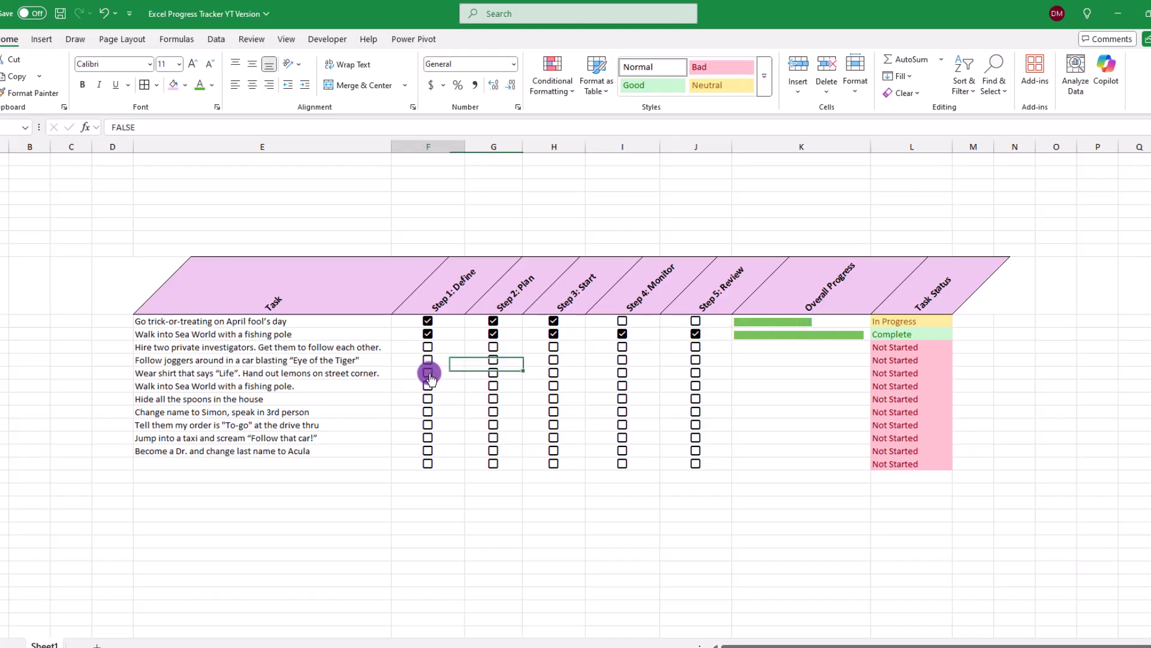
pyautogui.click(493, 373)
pyautogui.click(553, 372)
pyautogui.click(427, 398)
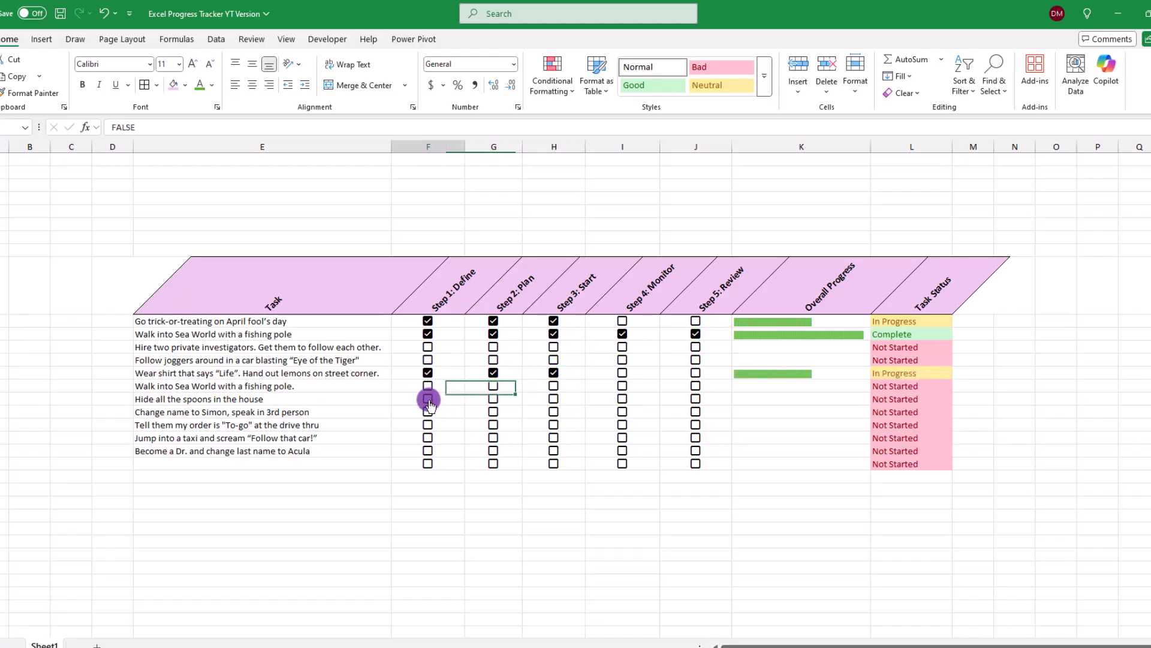
pyautogui.click(493, 399)
pyautogui.click(553, 398)
pyautogui.click(622, 398)
pyautogui.click(695, 398)
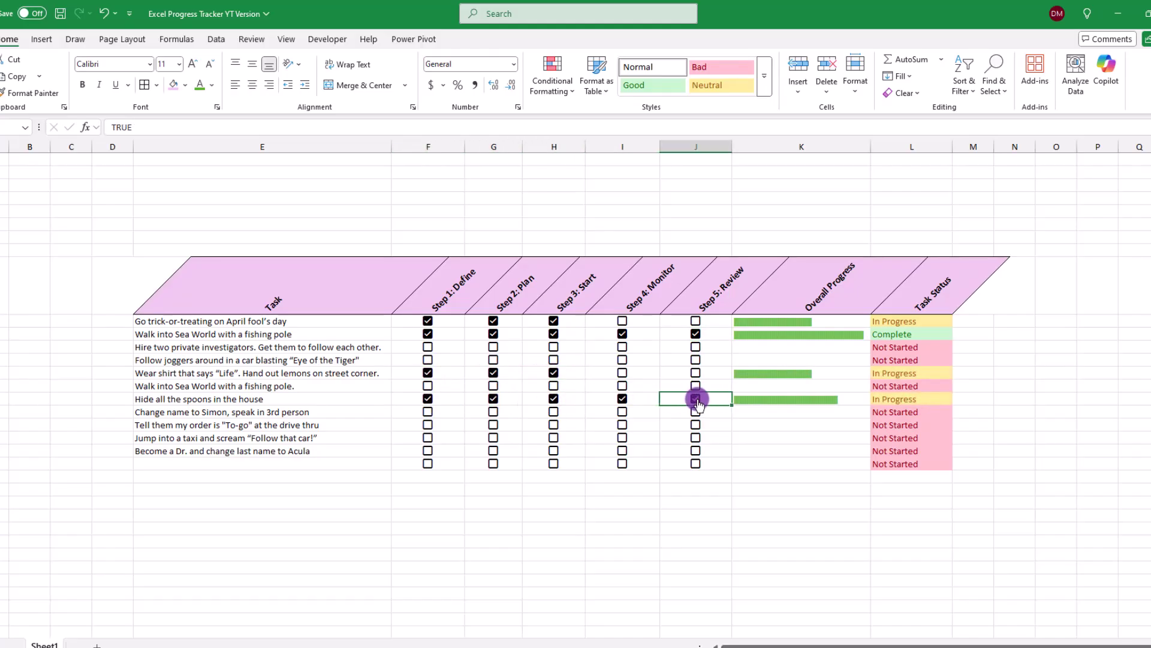
# Step: Tick all five steps of the row 16 task to mark it Complete
pyautogui.click(427, 412)
pyautogui.click(493, 412)
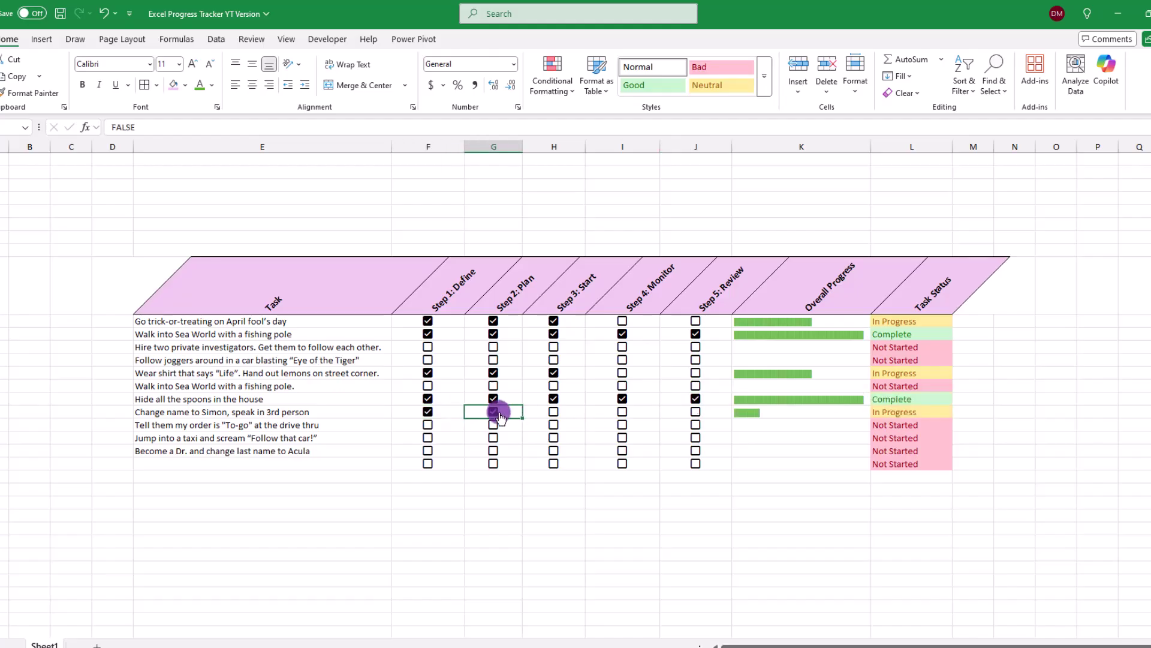
pyautogui.click(552, 411)
pyautogui.click(622, 411)
pyautogui.click(695, 412)
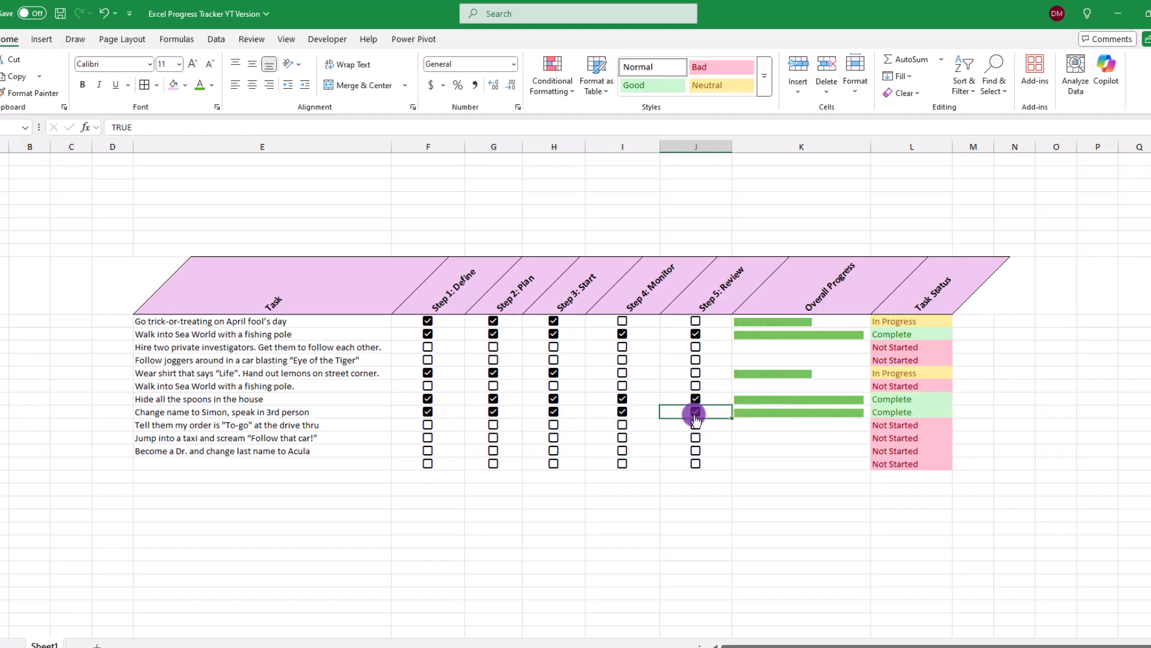